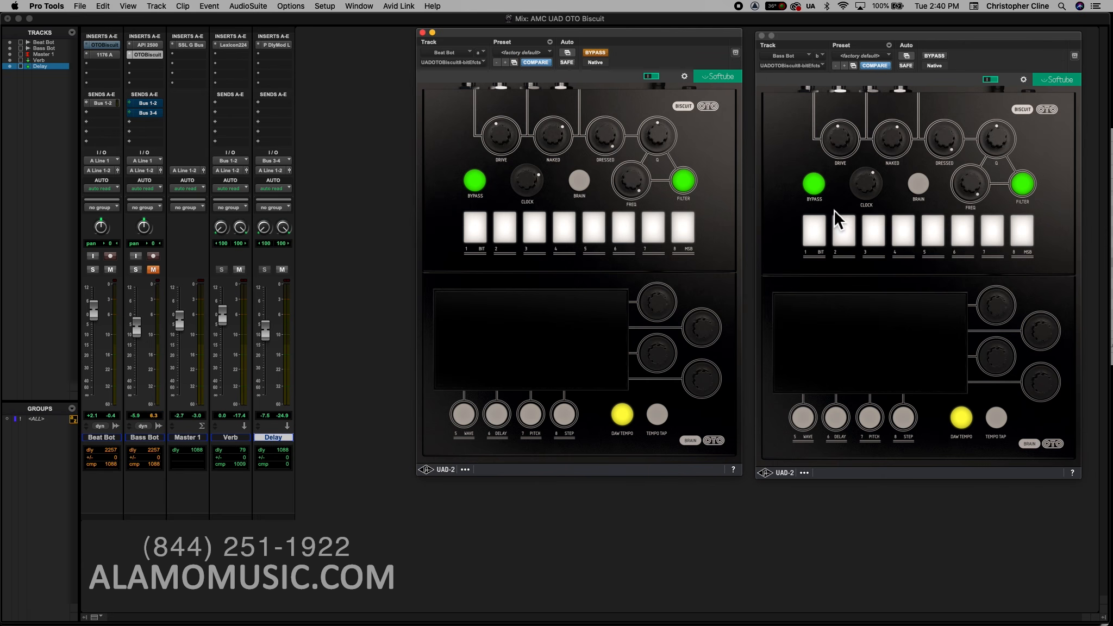
- Bypass the Biscuit plug-in on Bass Bot and play the session with only the Beat Bot's Biscuit active
click(935, 55)
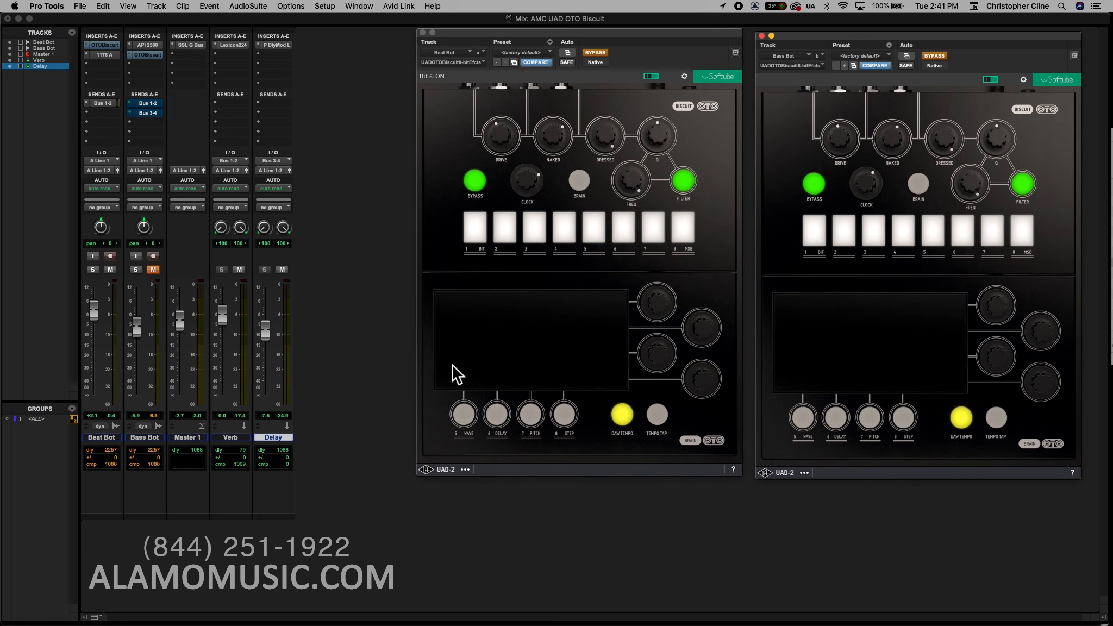
key(space)
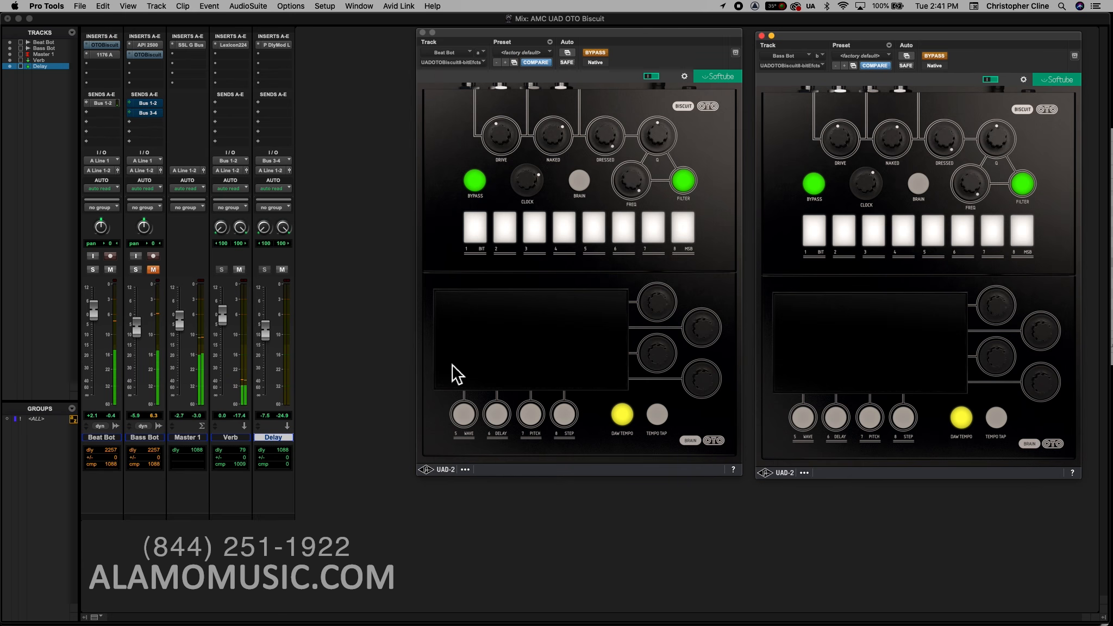
click(596, 53)
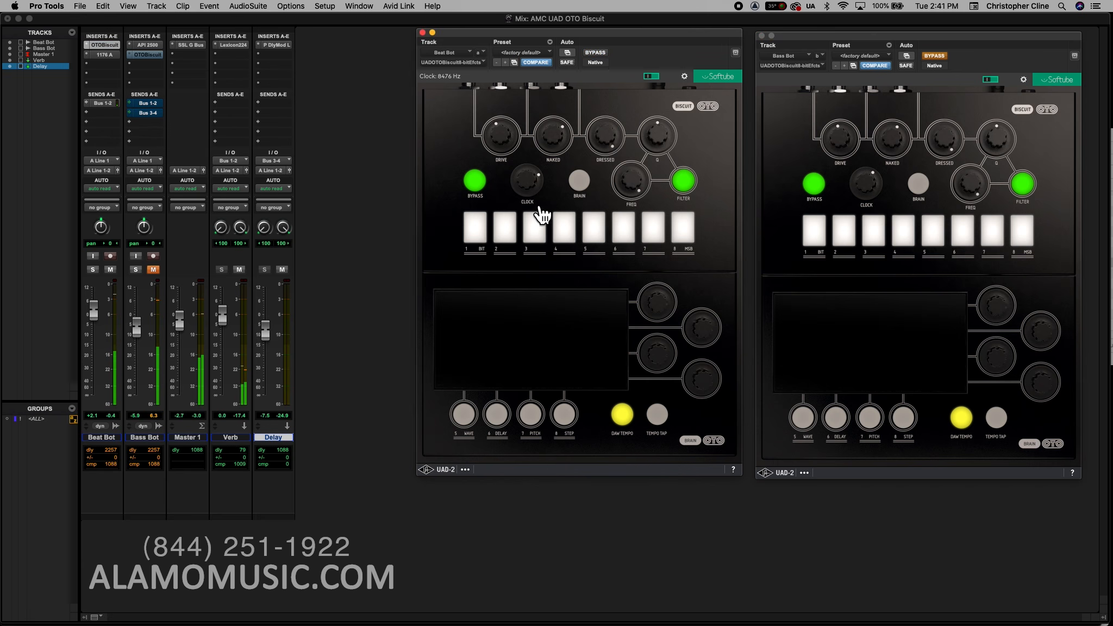
- Raise the Beat Bot Biscuit's Clock beyond 23318 Hz and sweep its Naked level
scroll(528, 179, up, 5)
scroll(532, 177, up, 3)
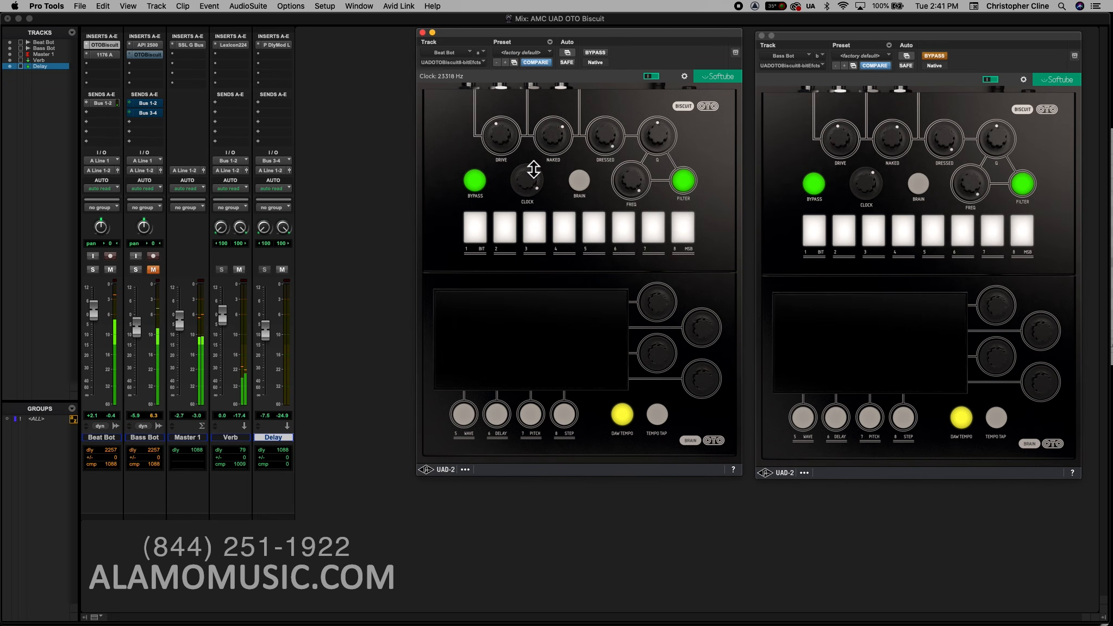
mouse_move(535, 175)
mouse_down()
mouse_move(528, 263)
mouse_move(534, 154)
mouse_up()
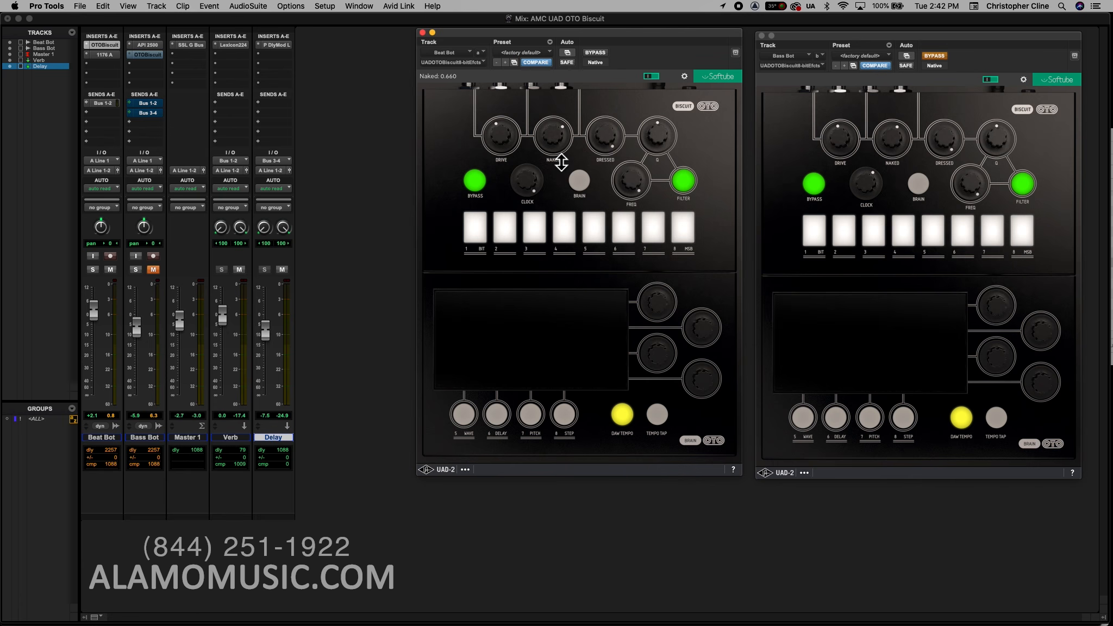
drag(562, 161, 547, 265)
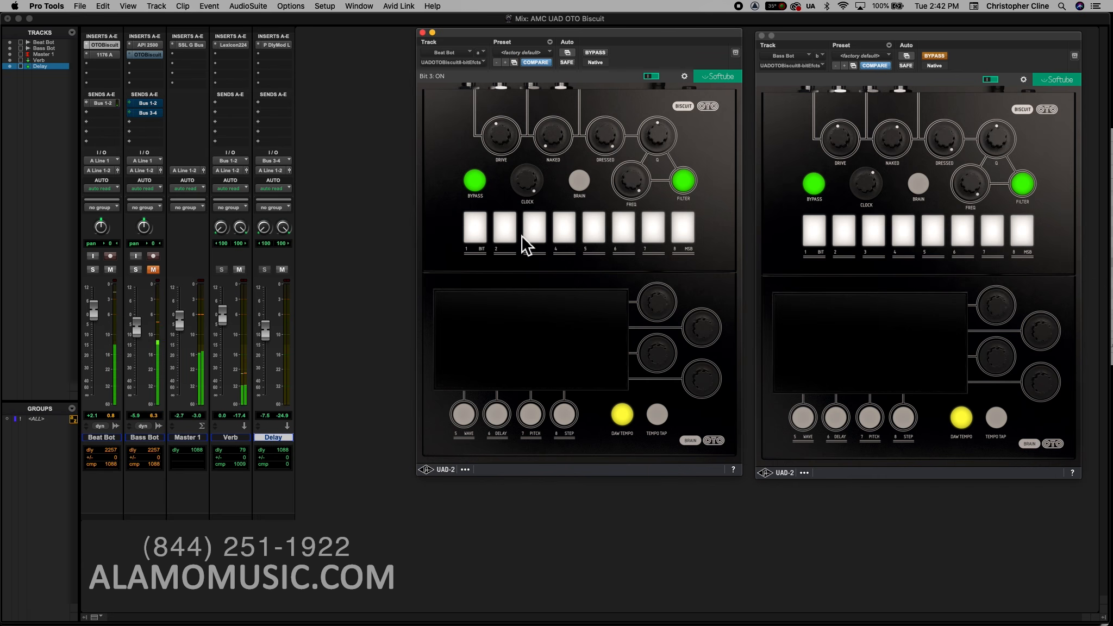
- Switch bits 1 to 4 of the Beat Bot Biscuit one by one through inverted to off
click(486, 241)
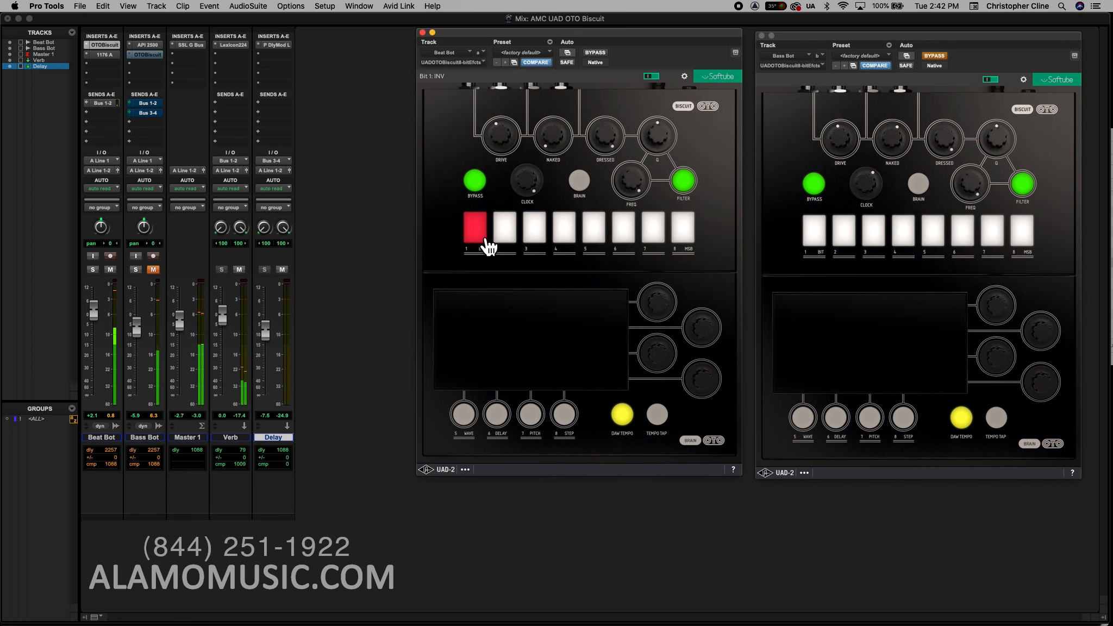
click(486, 241)
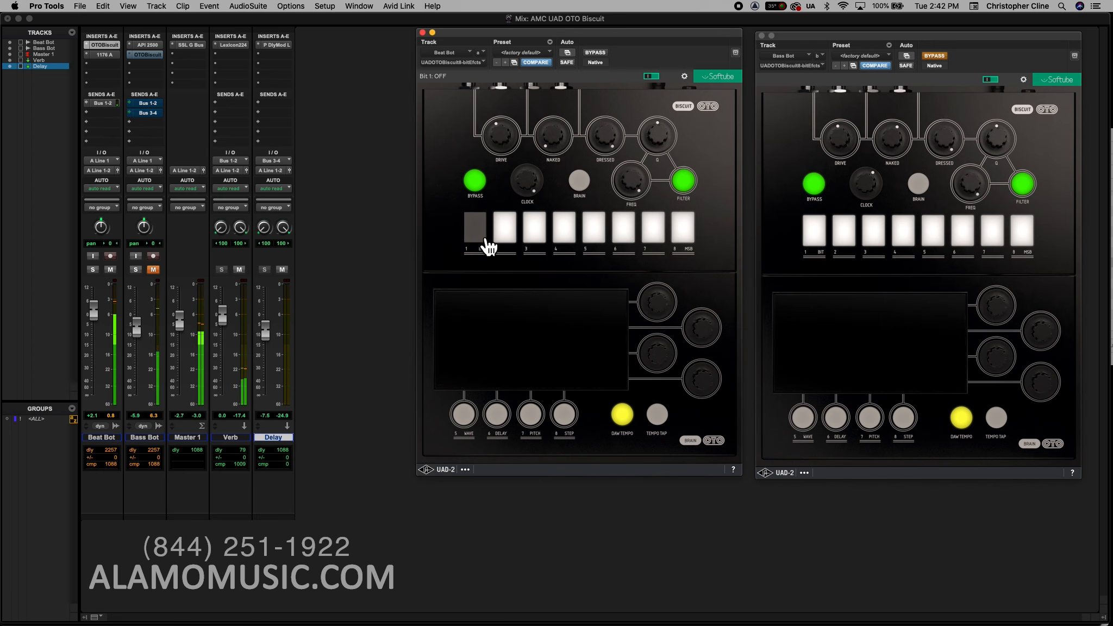
click(518, 239)
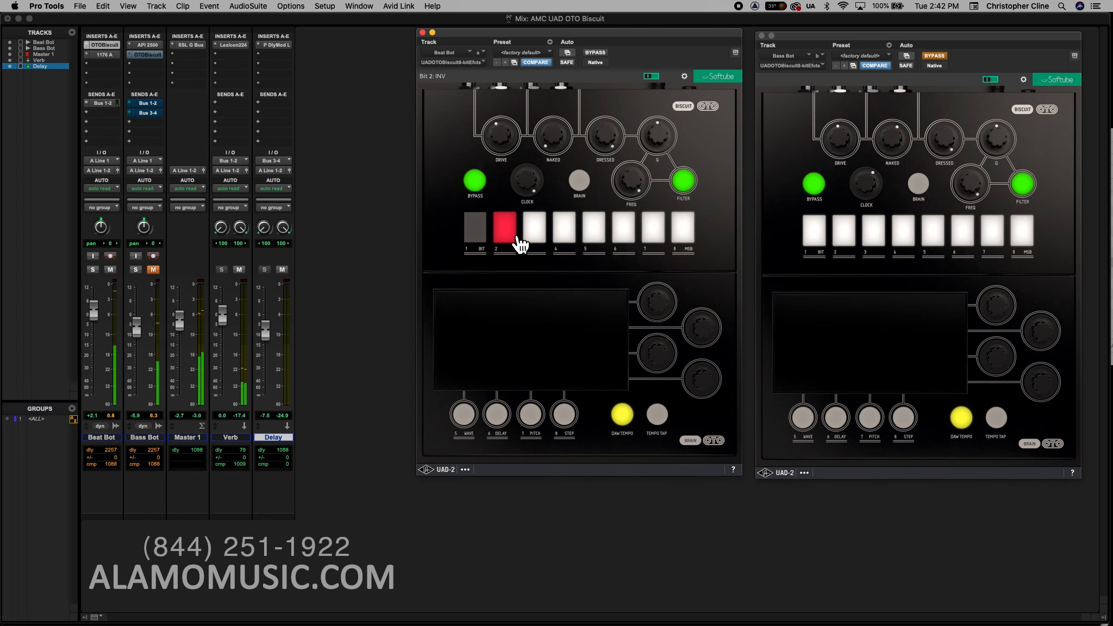
click(518, 239)
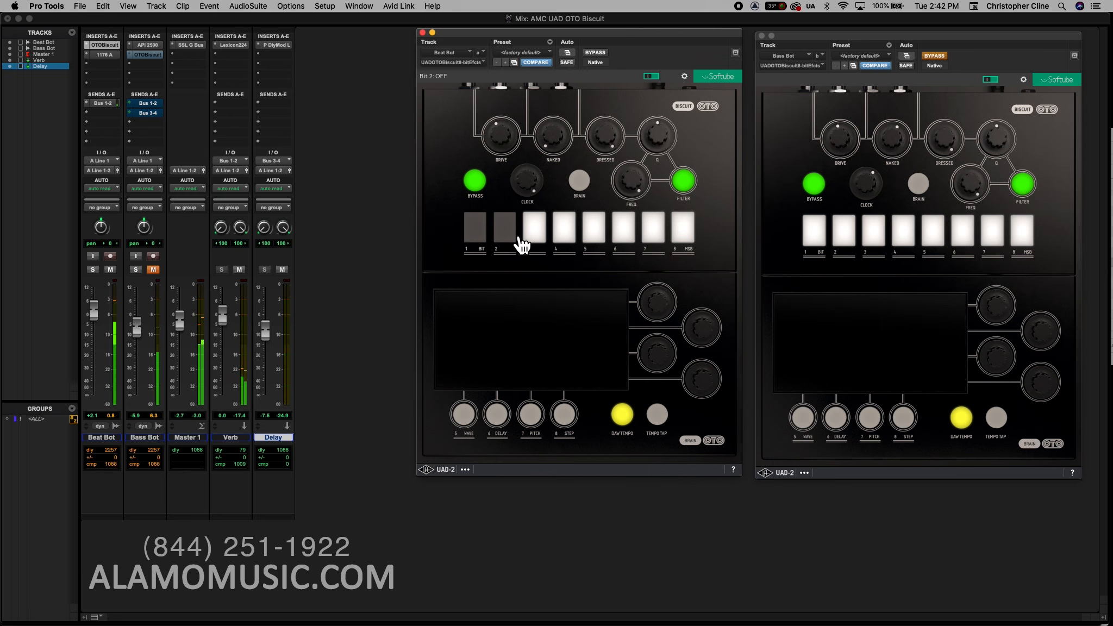
click(550, 244)
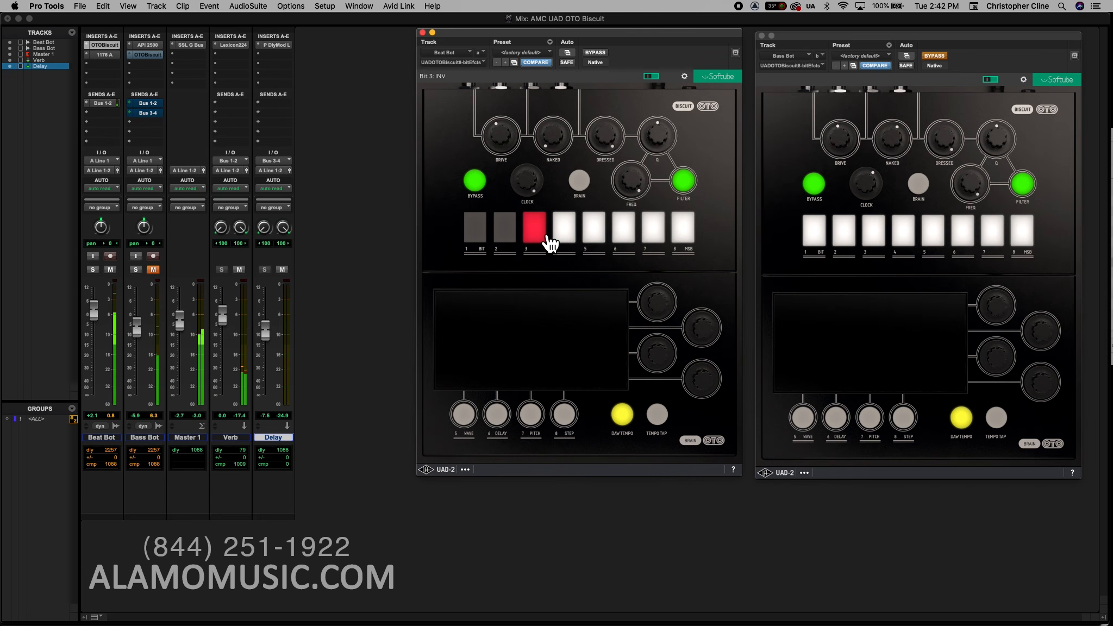
click(549, 243)
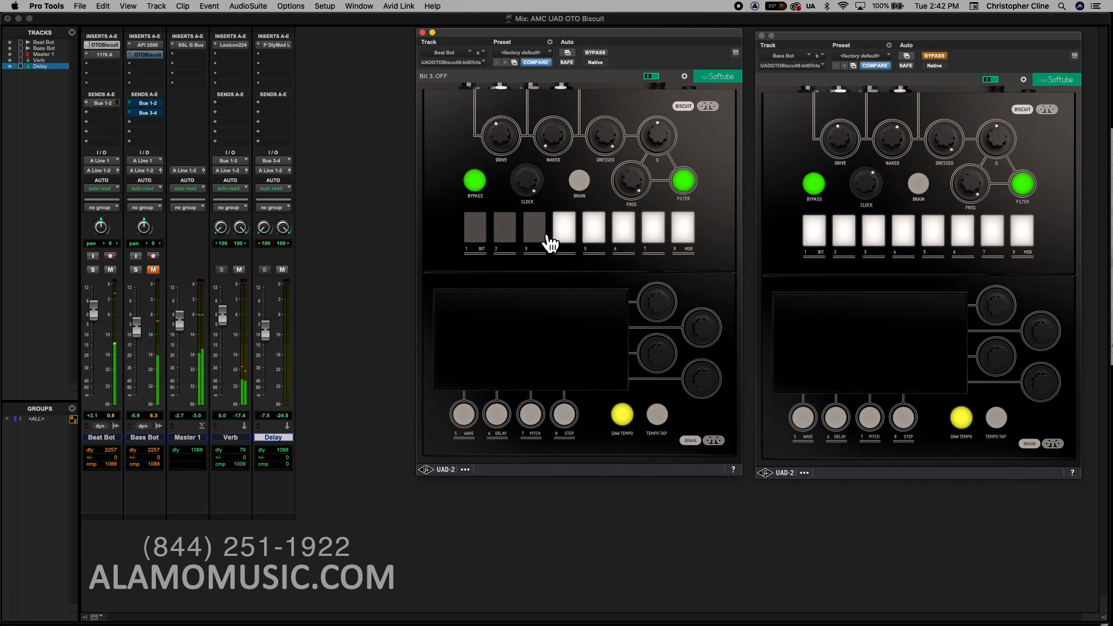
click(579, 243)
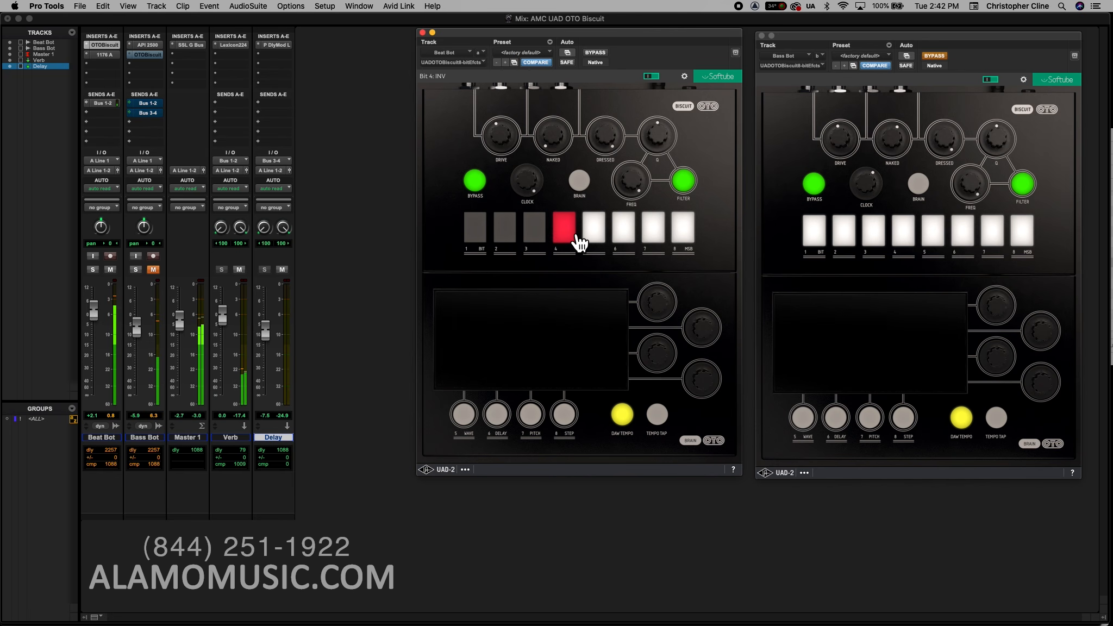
click(579, 243)
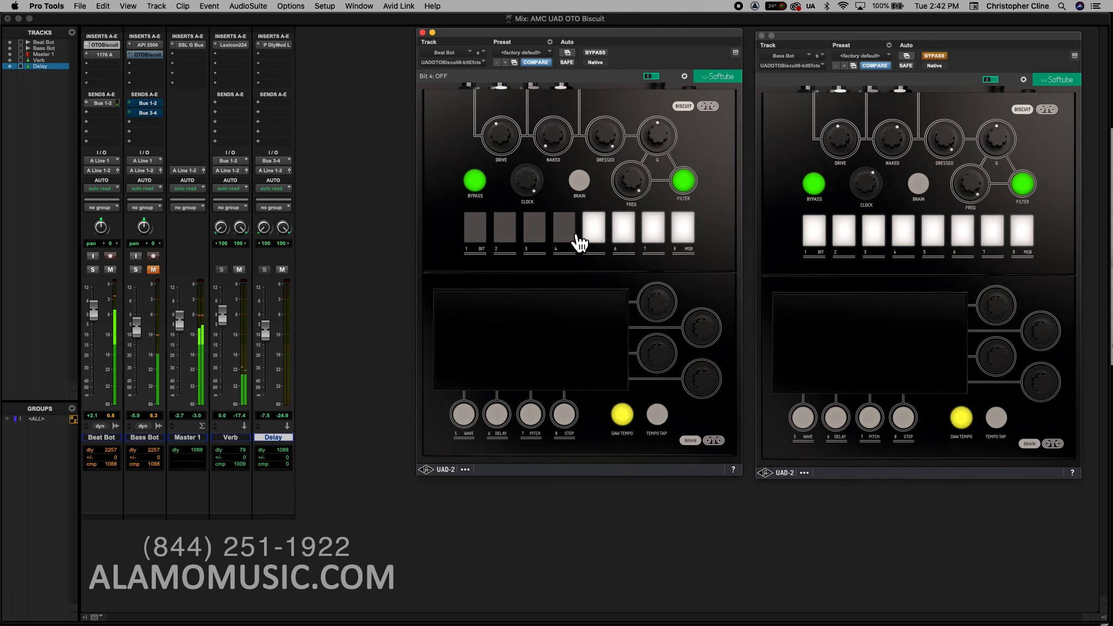
- Switch bits 5 to 8 of the Beat Bot Biscuit through inverted to off, and reset all eight bits to on
click(608, 243)
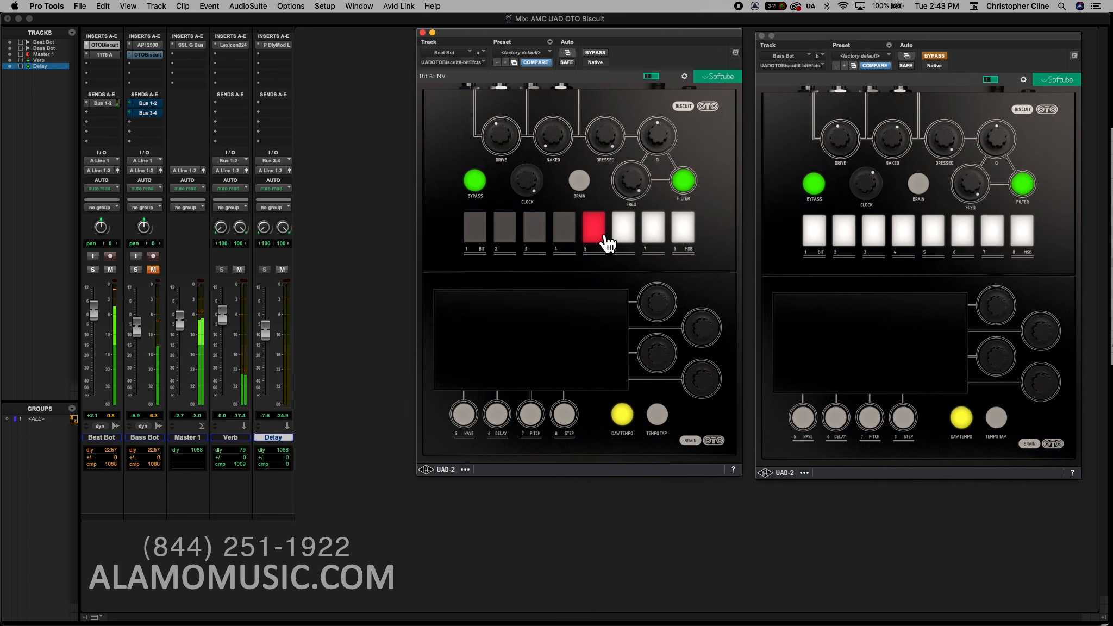
click(608, 244)
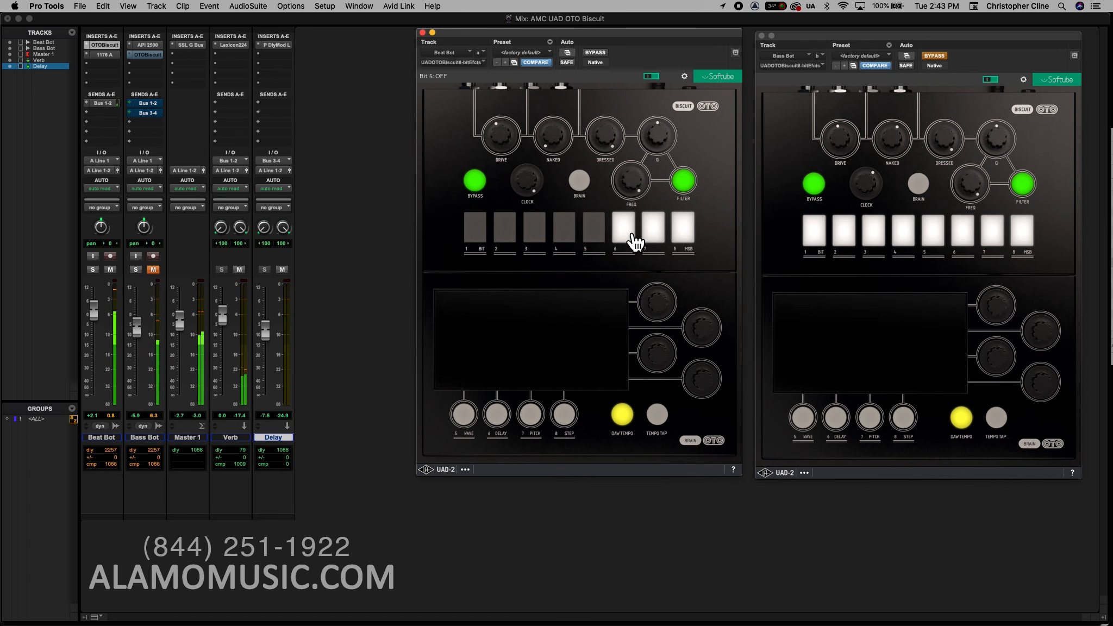
click(635, 242)
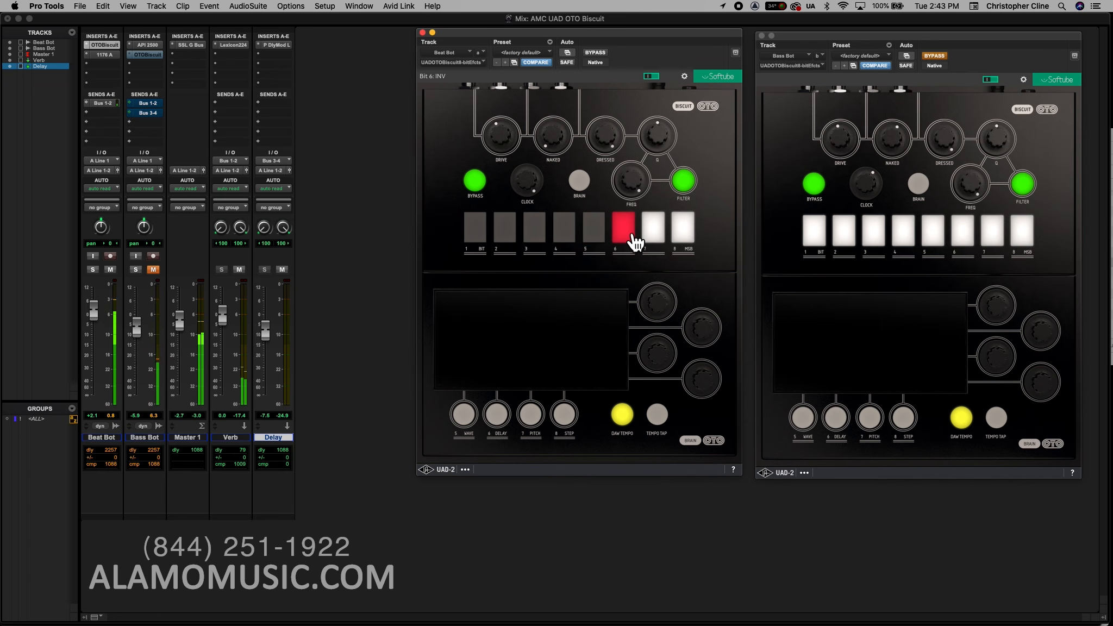
click(635, 242)
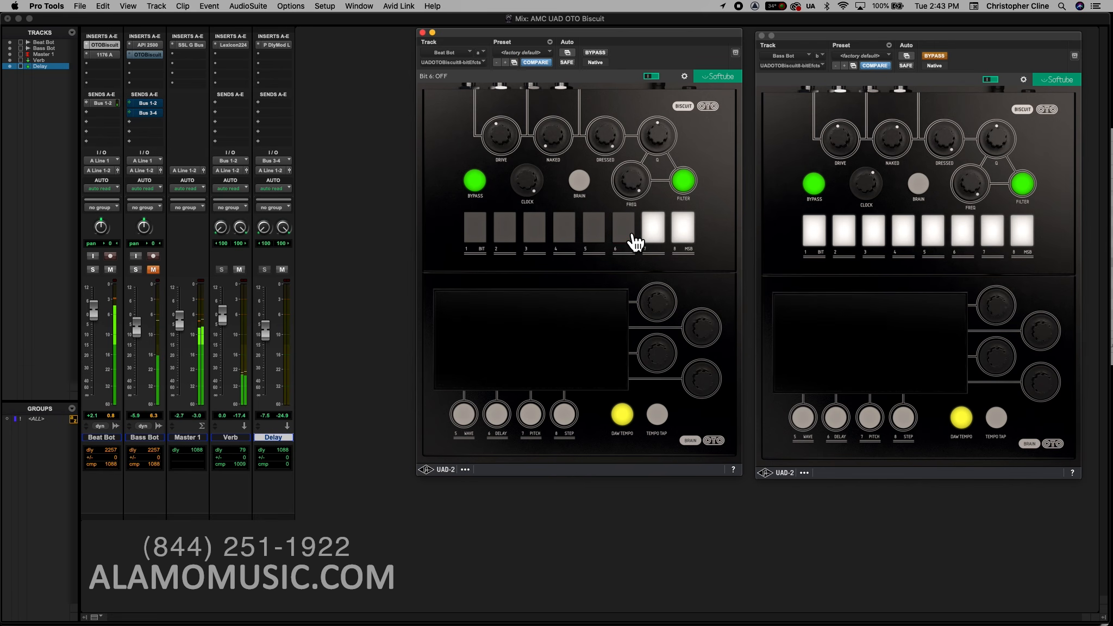
click(666, 240)
click(665, 240)
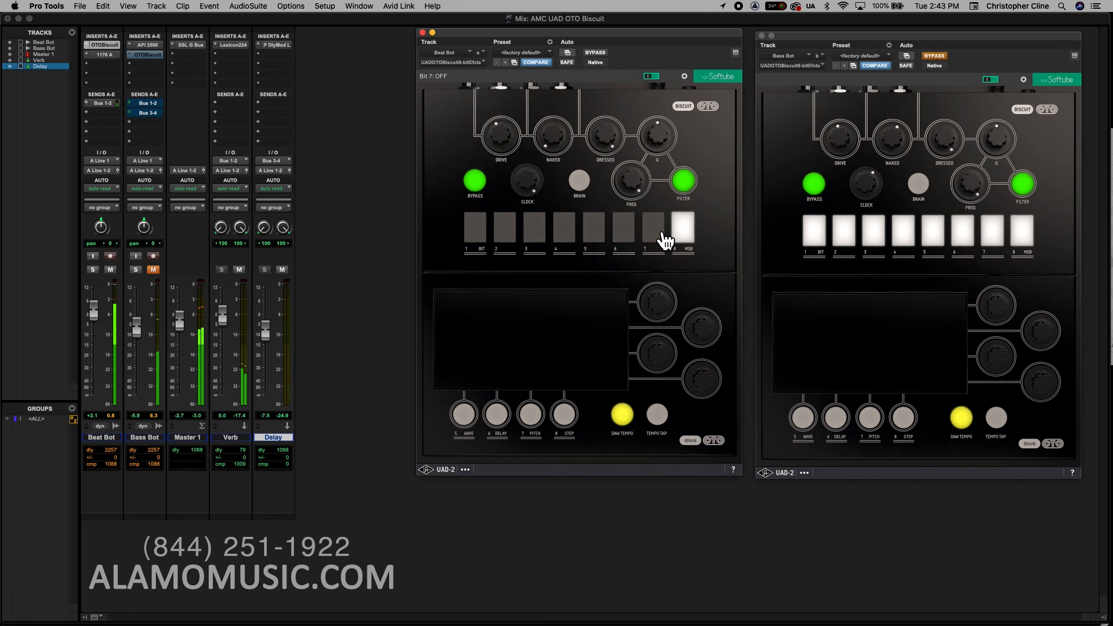
click(696, 239)
click(696, 239)
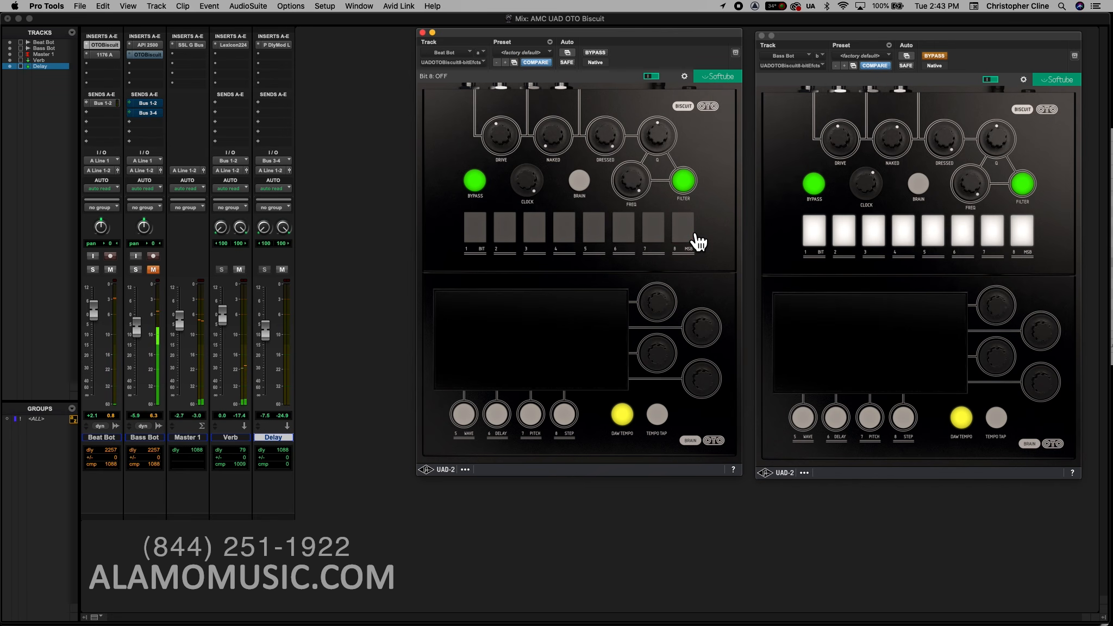
alt+click(696, 239)
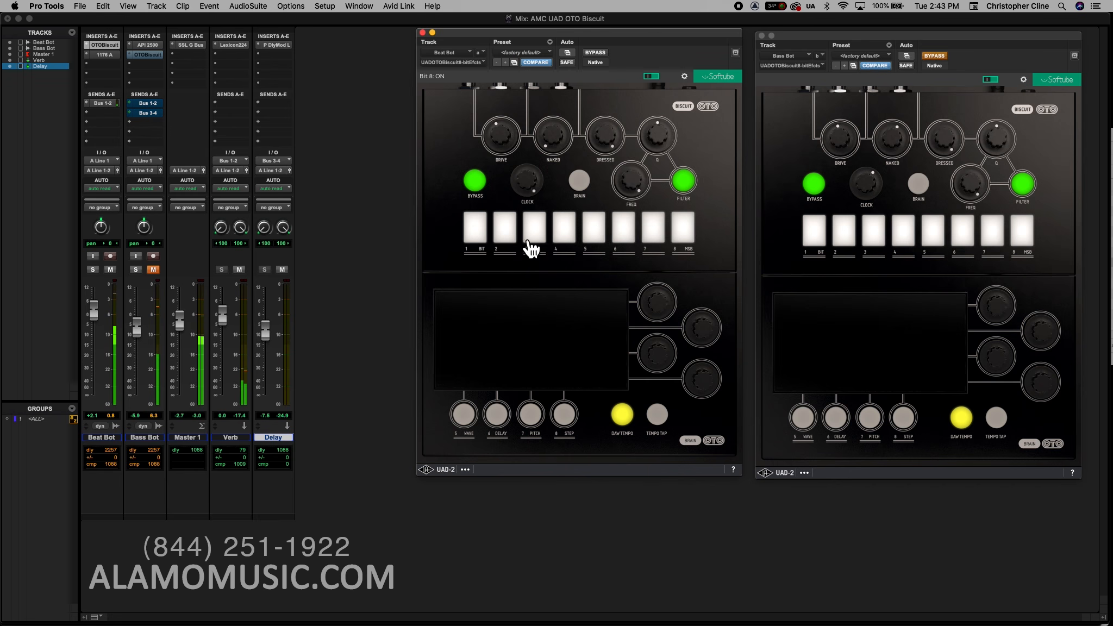
- Turn off bits 1, 2 and 3 of the Beat Bot Biscuit and sweep its Clock
click(487, 234)
click(496, 239)
click(506, 236)
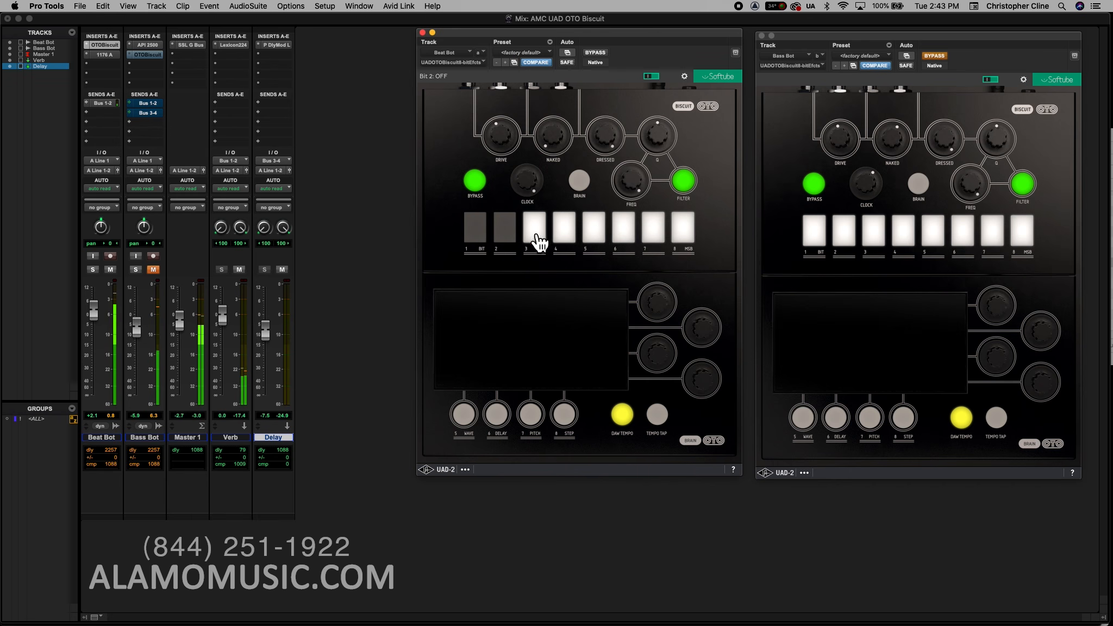
click(537, 240)
click(541, 234)
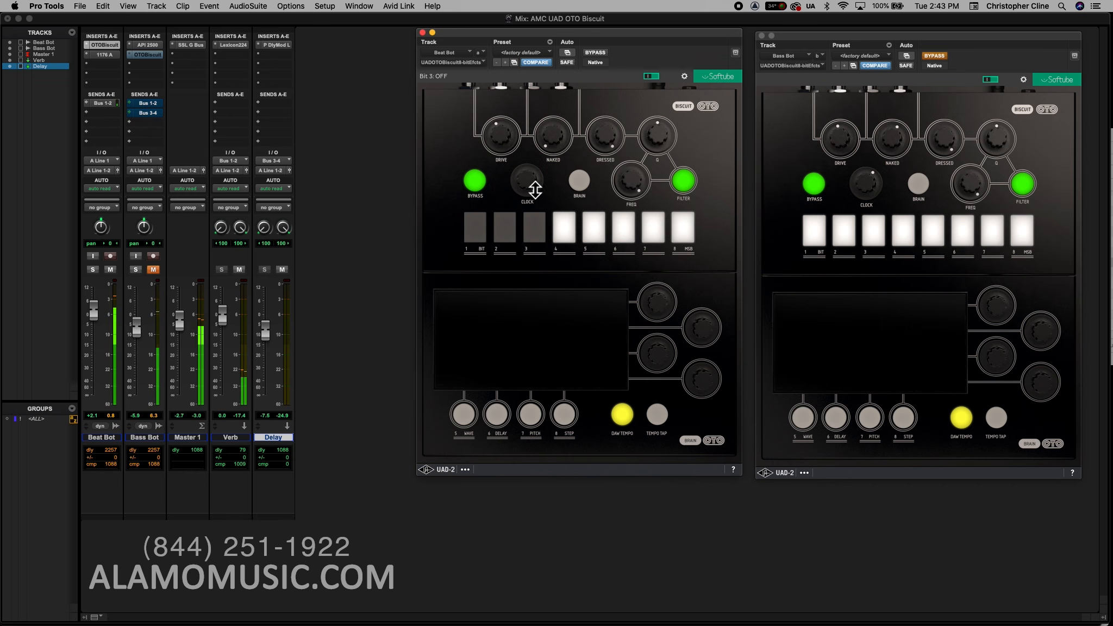
drag(535, 183, 536, 157)
- Sweep the Beat Bot Biscuit's filter frequency down to 32 Hz and up to 14100 Hz, cycling the filter through HP back to its green mode
drag(641, 189, 640, 293)
click(686, 182)
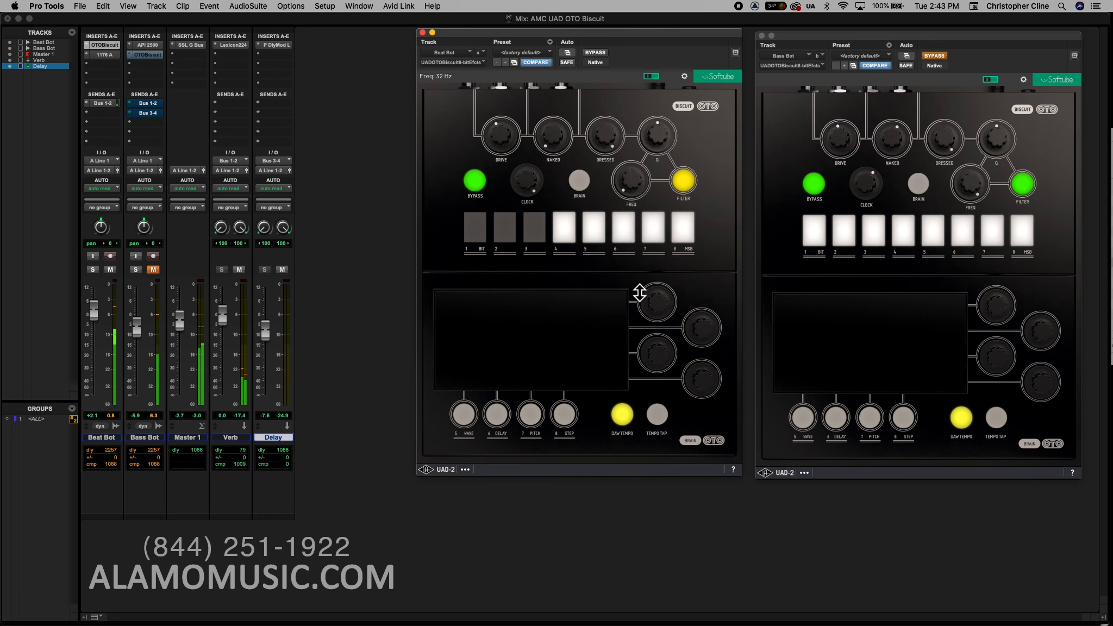
click(682, 188)
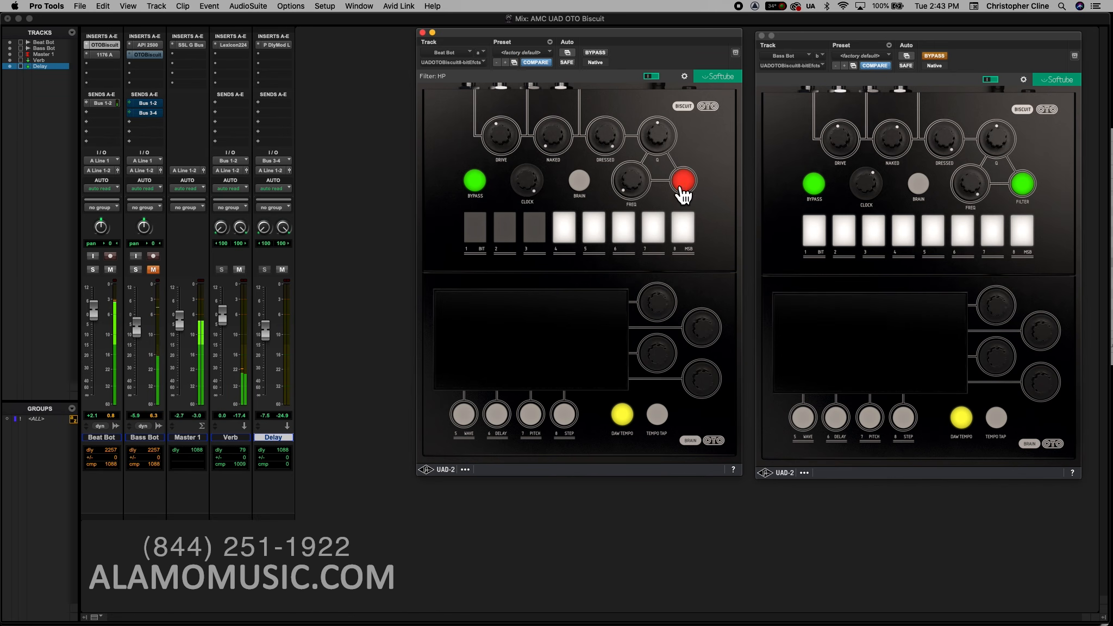
drag(633, 191, 639, 88)
click(694, 186)
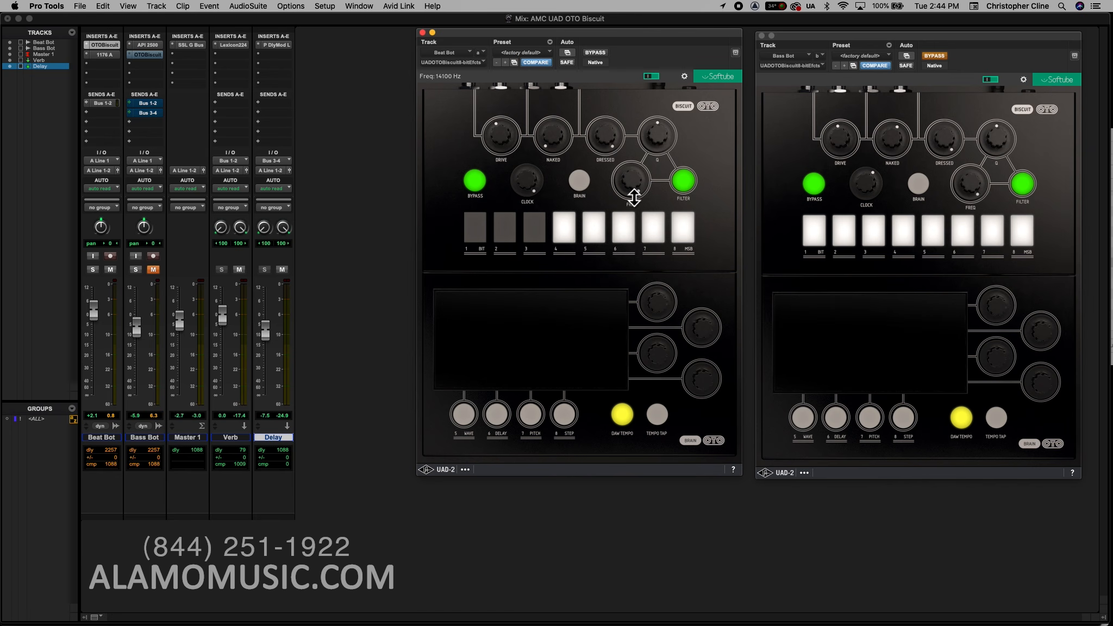
- Mute the Beat Bot track, unmute the Bass Bot track and start playback
click(97, 270)
click(111, 270)
click(154, 270)
key(space)
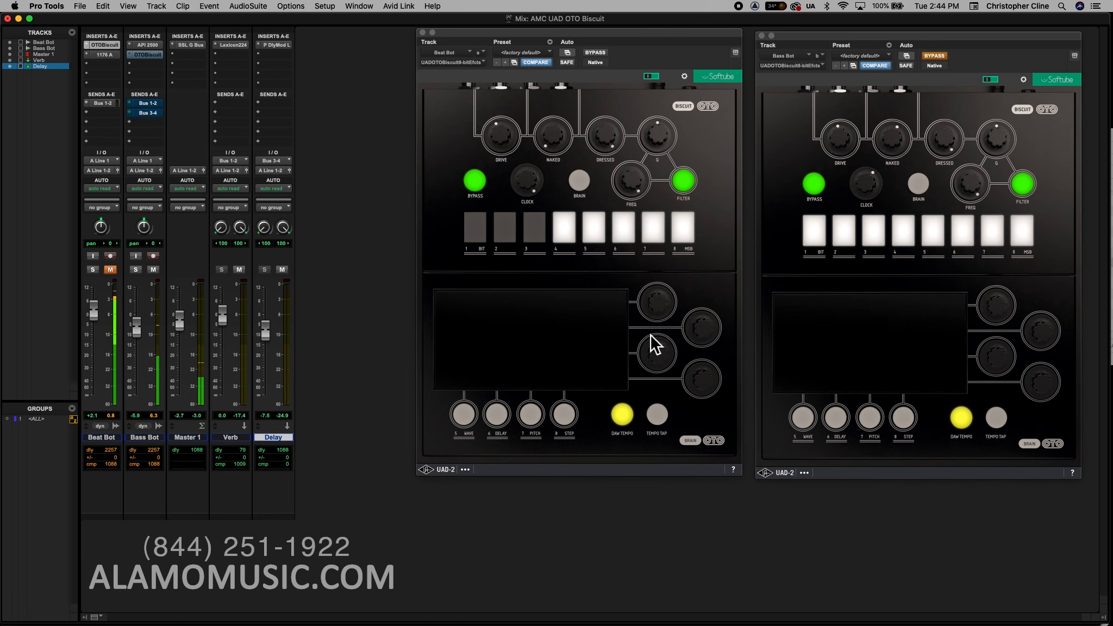
- Take the Bass Bot's Biscuit out of plug-in bypass and raise its Clock to 30000 Hz
click(938, 56)
drag(882, 182, 882, 143)
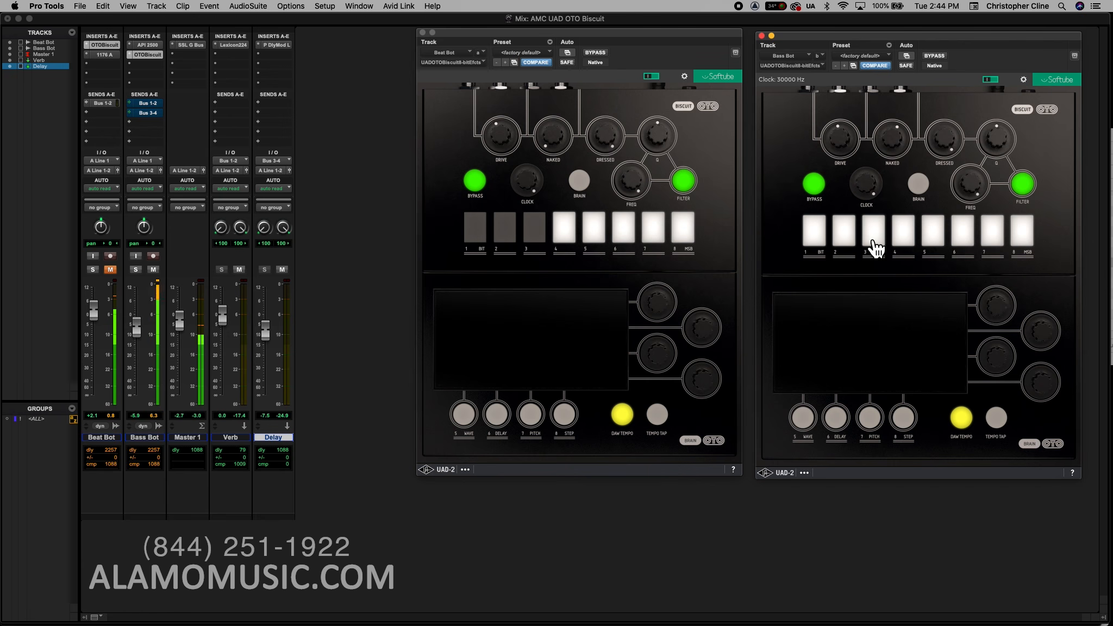
- Turn off bits 1 to 6 of the Bass Bot Biscuit and sweep its Clock and filter frequency
click(823, 242)
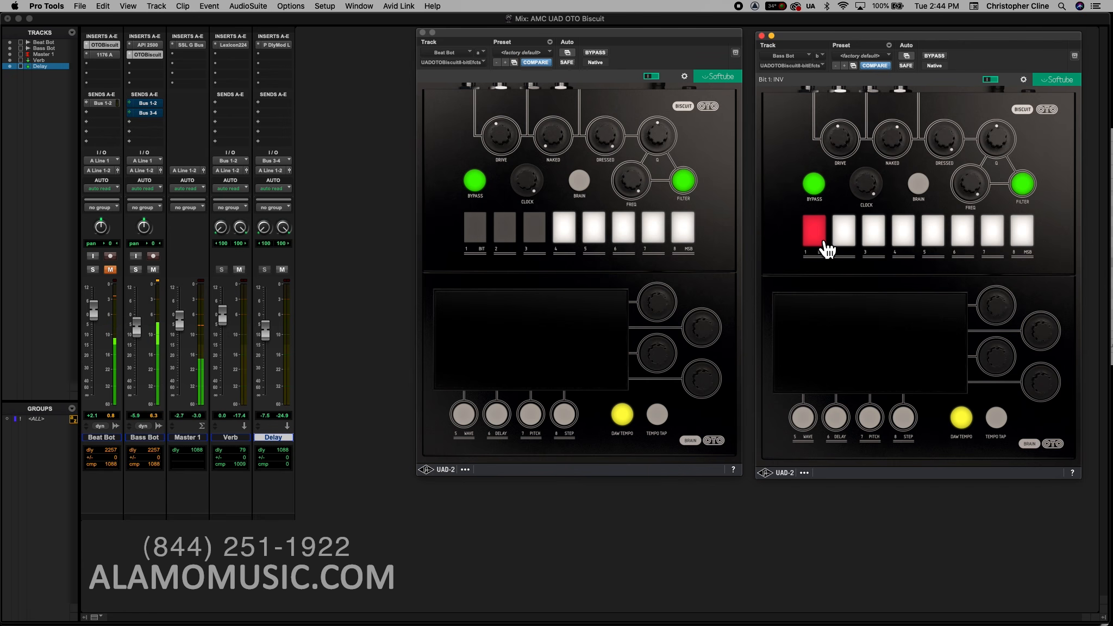
click(858, 250)
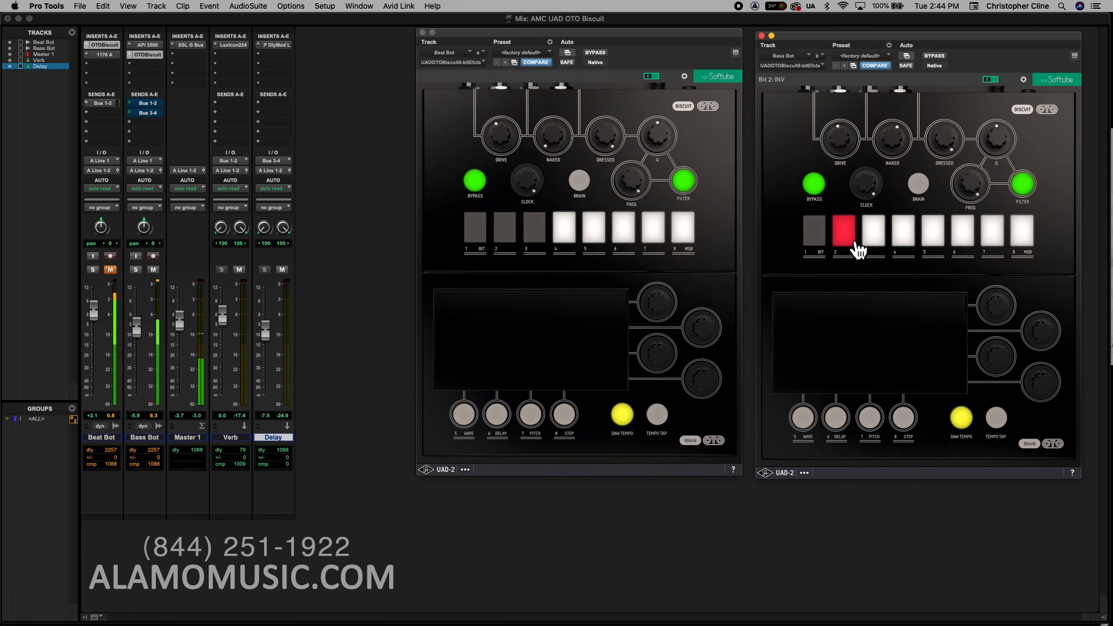
click(881, 252)
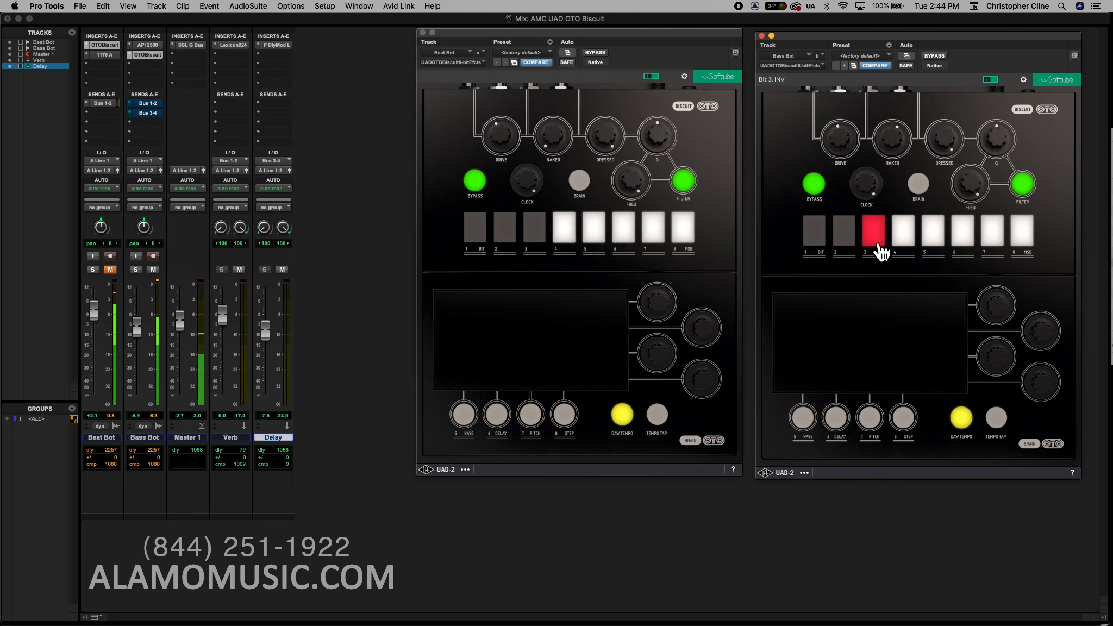
click(879, 248)
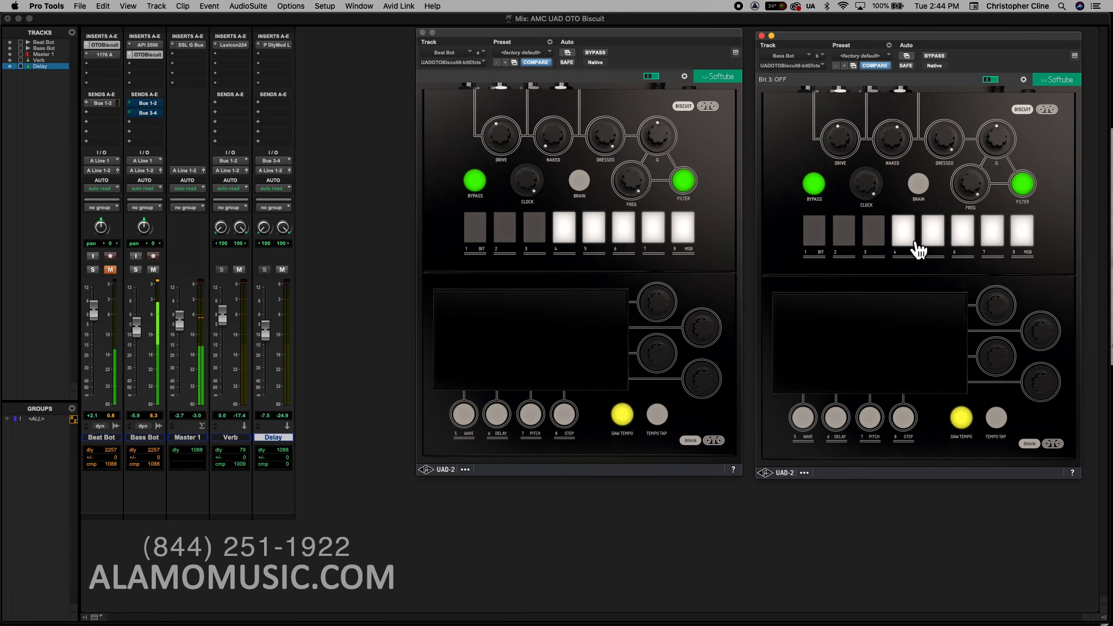
click(915, 246)
click(918, 248)
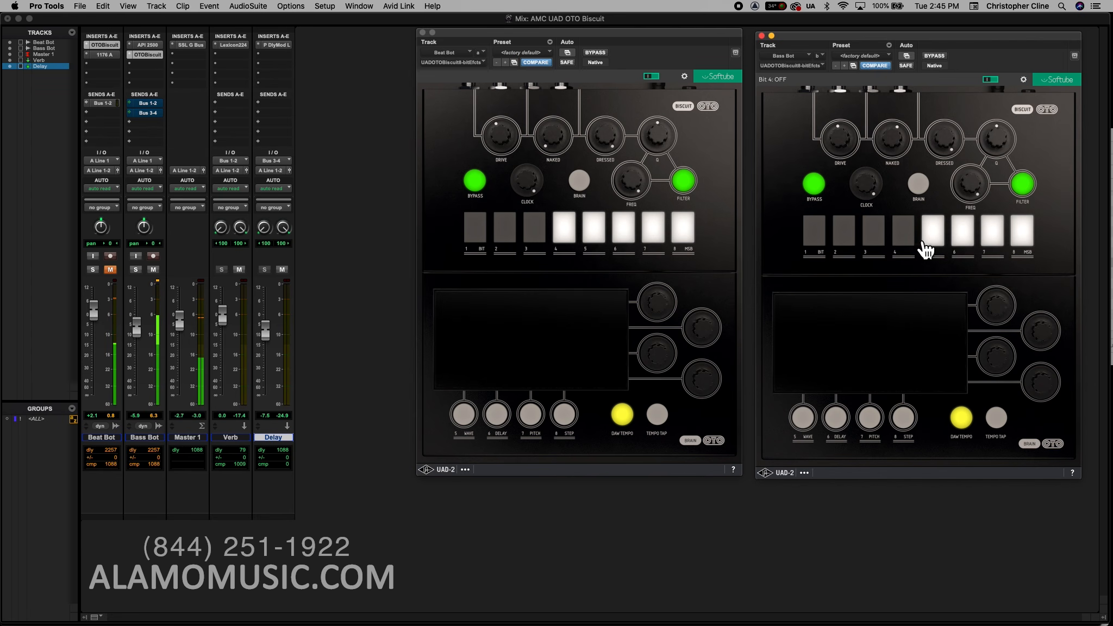
click(947, 247)
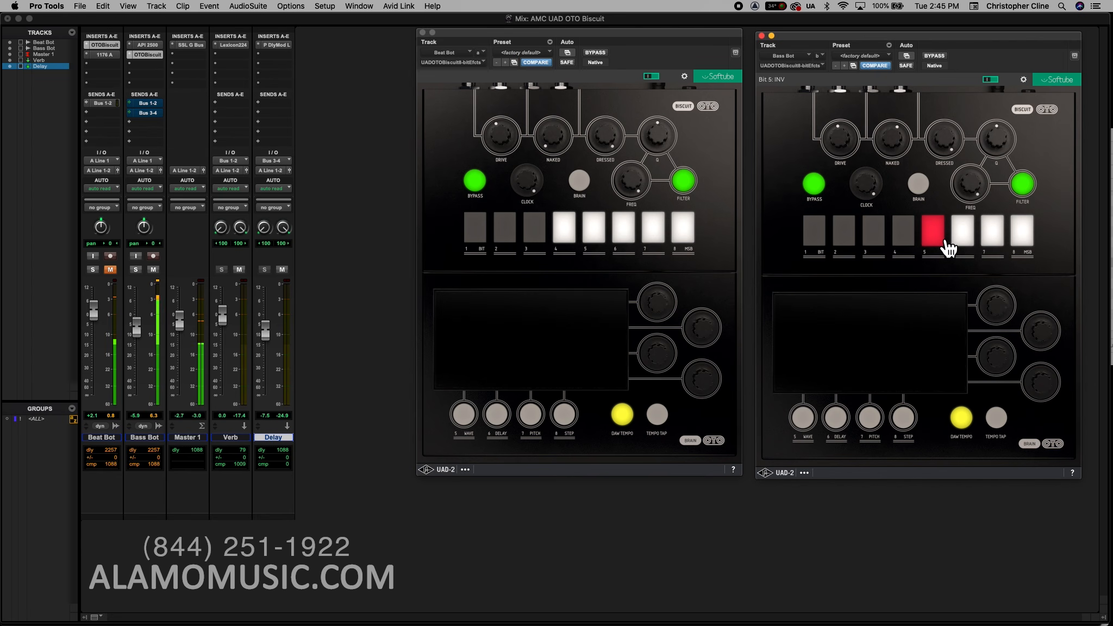
click(947, 249)
click(964, 244)
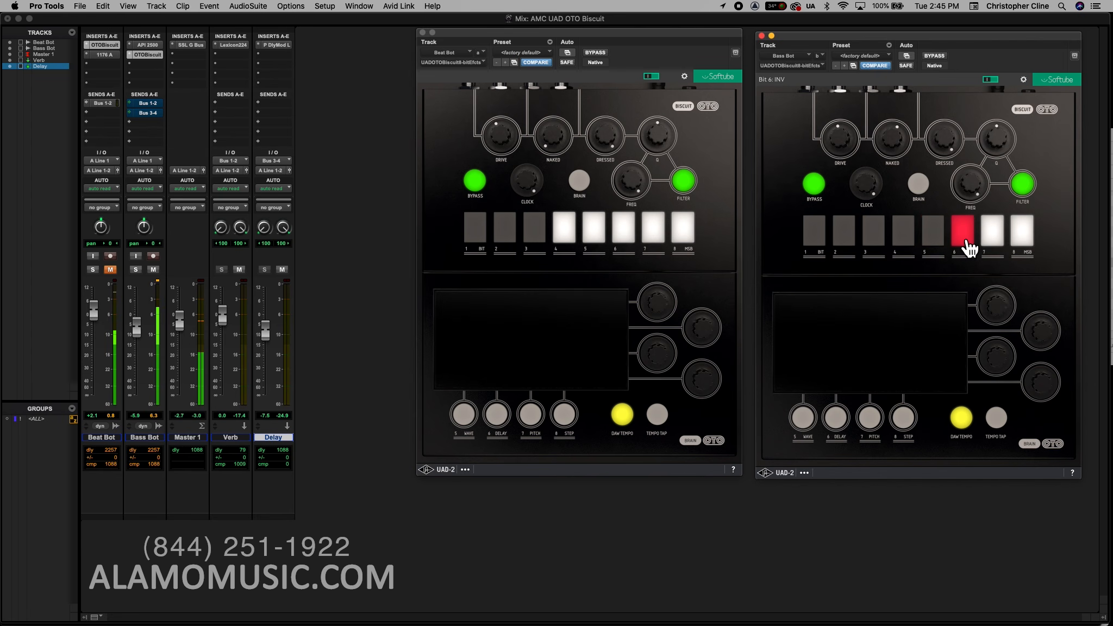
click(965, 246)
mouse_move(874, 192)
mouse_down()
mouse_move(873, 249)
mouse_move(887, 186)
mouse_up()
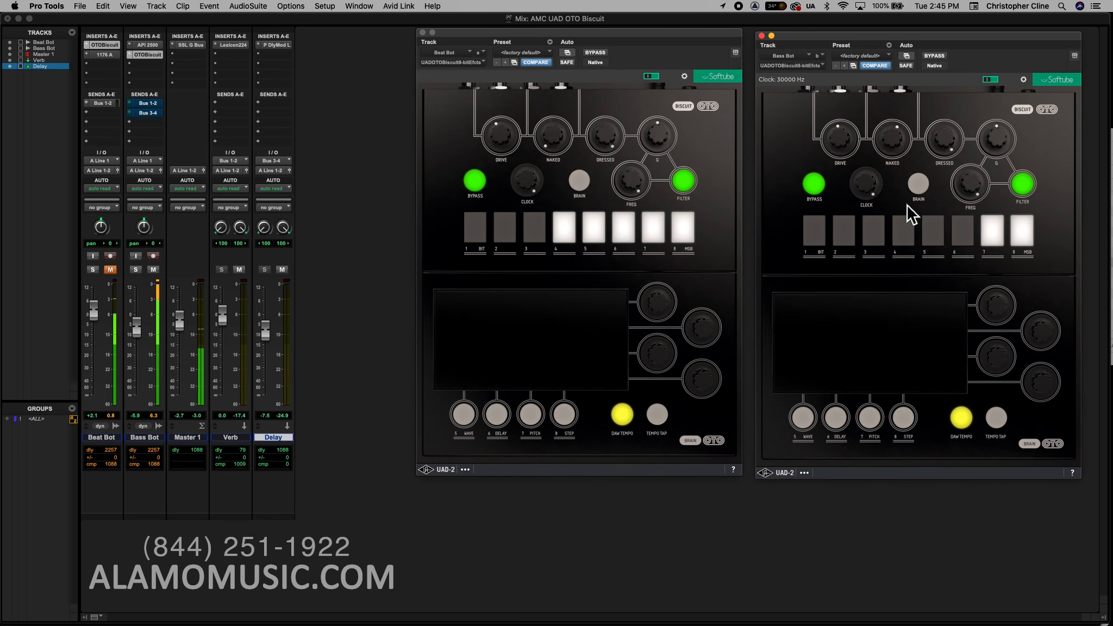
mouse_move(983, 184)
mouse_down()
mouse_move(965, 248)
mouse_move(986, 178)
mouse_up()
- Turn off bits 7 and 8 of the Bass Bot Biscuit, bring Naked down to 0.000, and switch all eight bits back on
click(998, 245)
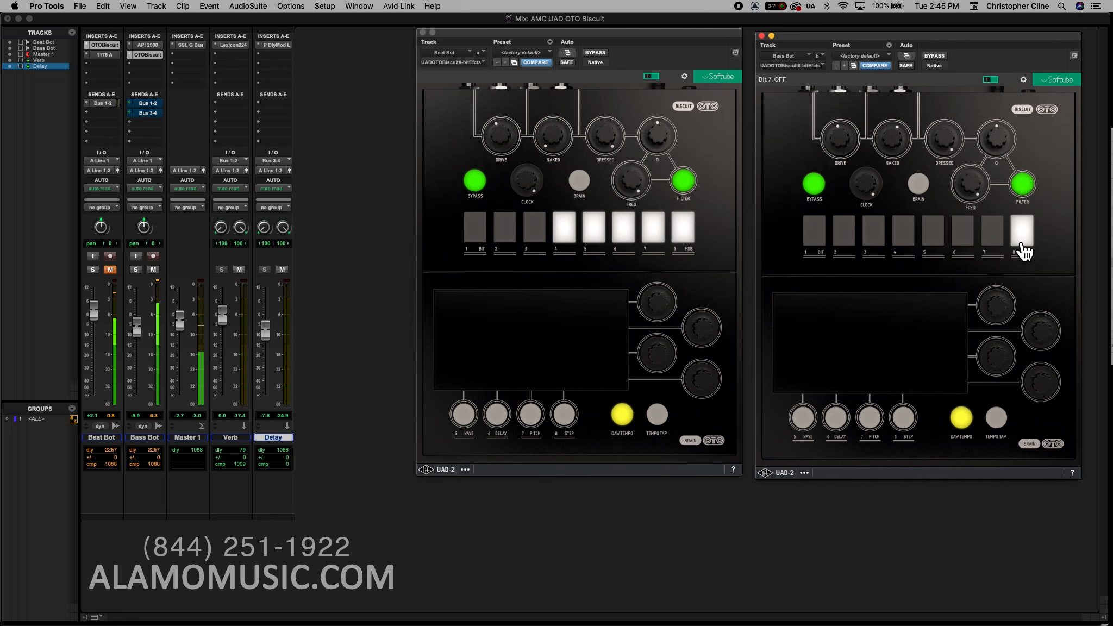
click(1024, 251)
click(1024, 251)
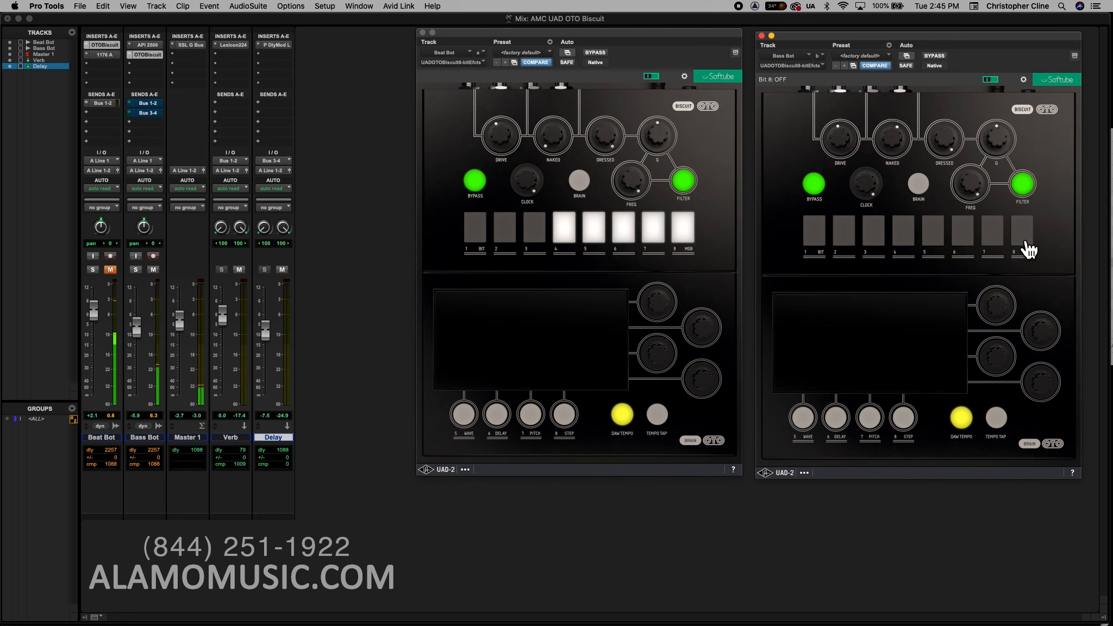
drag(899, 142, 889, 268)
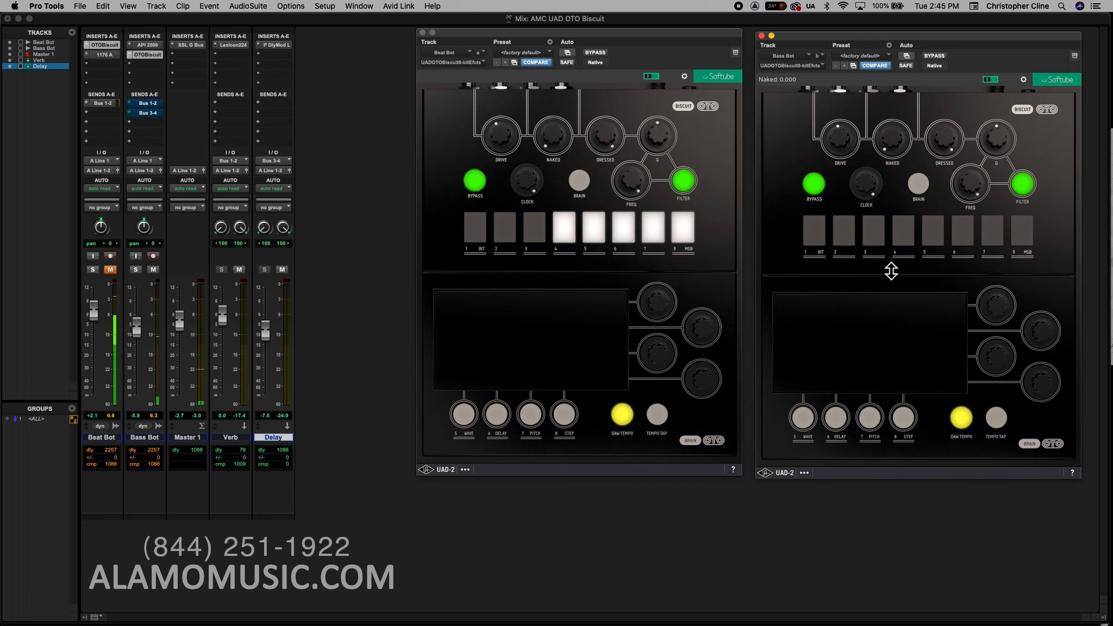
click(1033, 249)
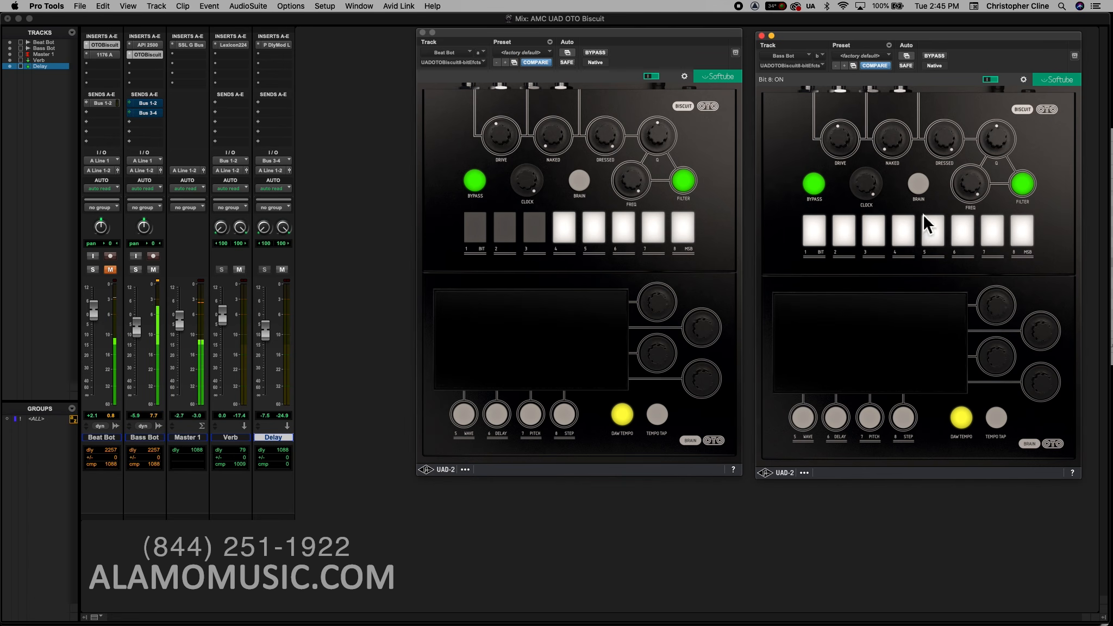
- Sweep the Bass Bot Biscuit's filter frequency, cycle its filter modes back to green, and set Drive to 0.305
click(1027, 192)
drag(981, 187, 986, 212)
click(1020, 195)
click(1036, 197)
drag(848, 148, 845, 174)
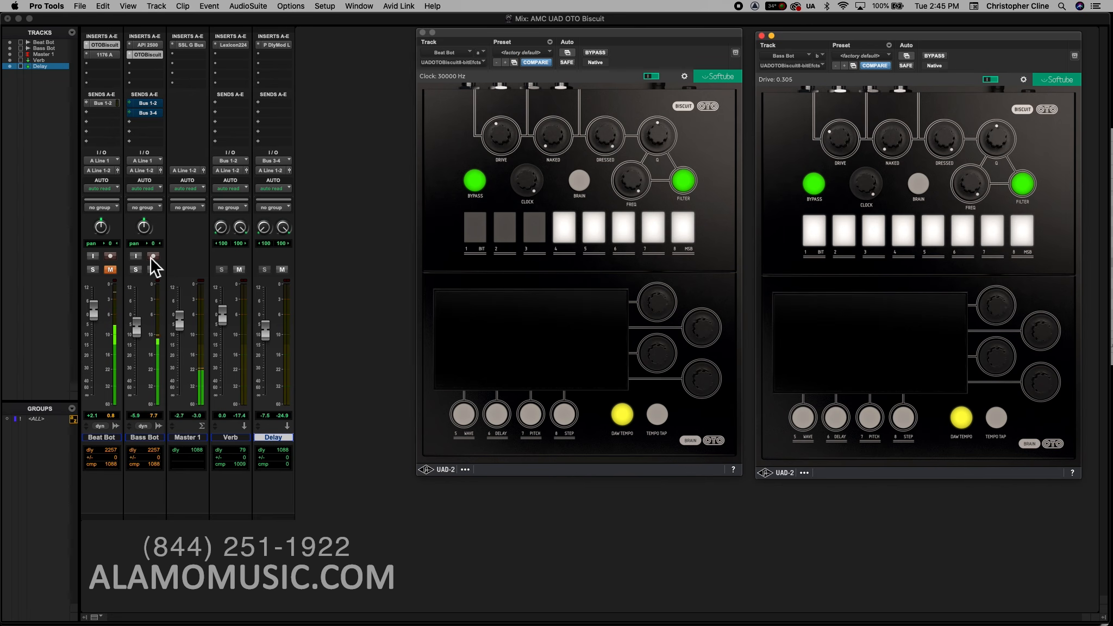
- Unmute the Beat Bot track, turn bits 1, 2 and 3 of its Biscuit back on, and lower its Clock to 10254 Hz
click(114, 270)
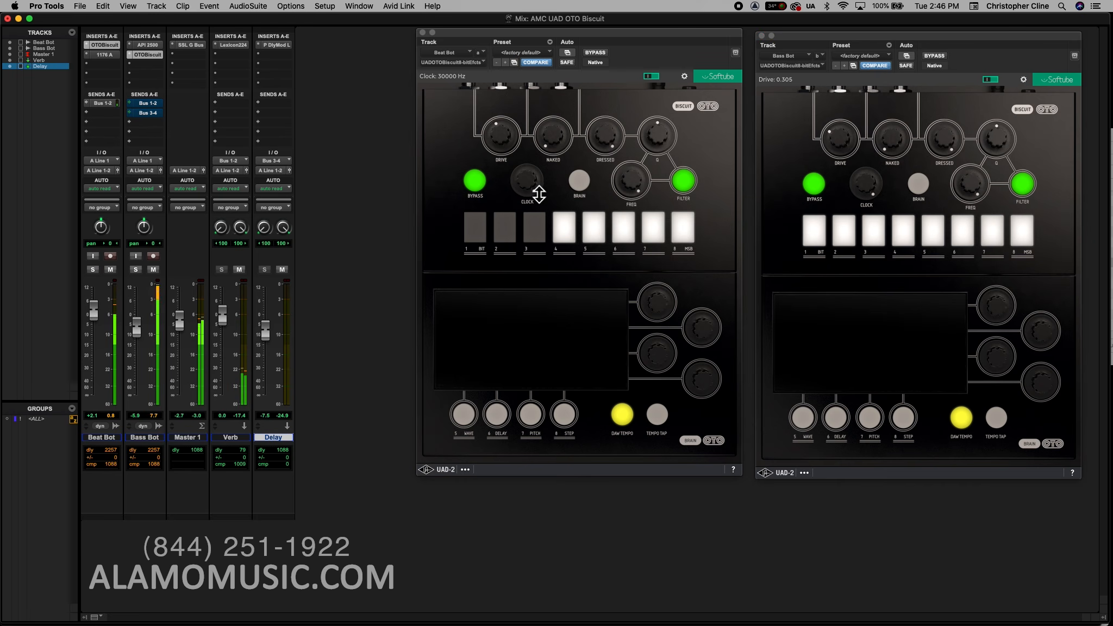
click(537, 228)
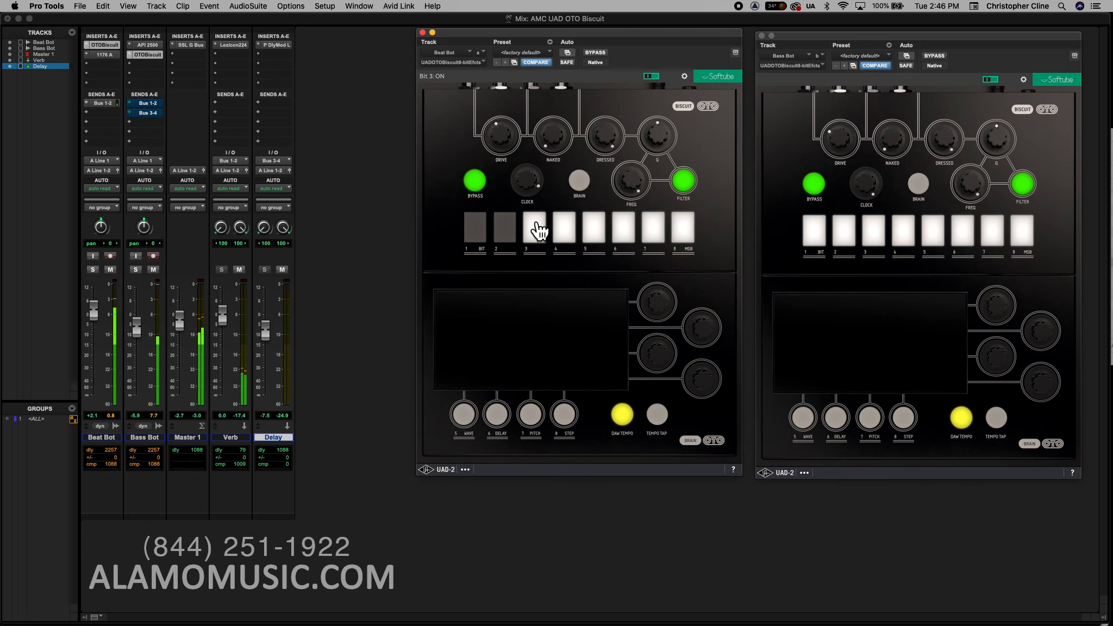
click(509, 228)
click(478, 233)
drag(545, 187, 541, 209)
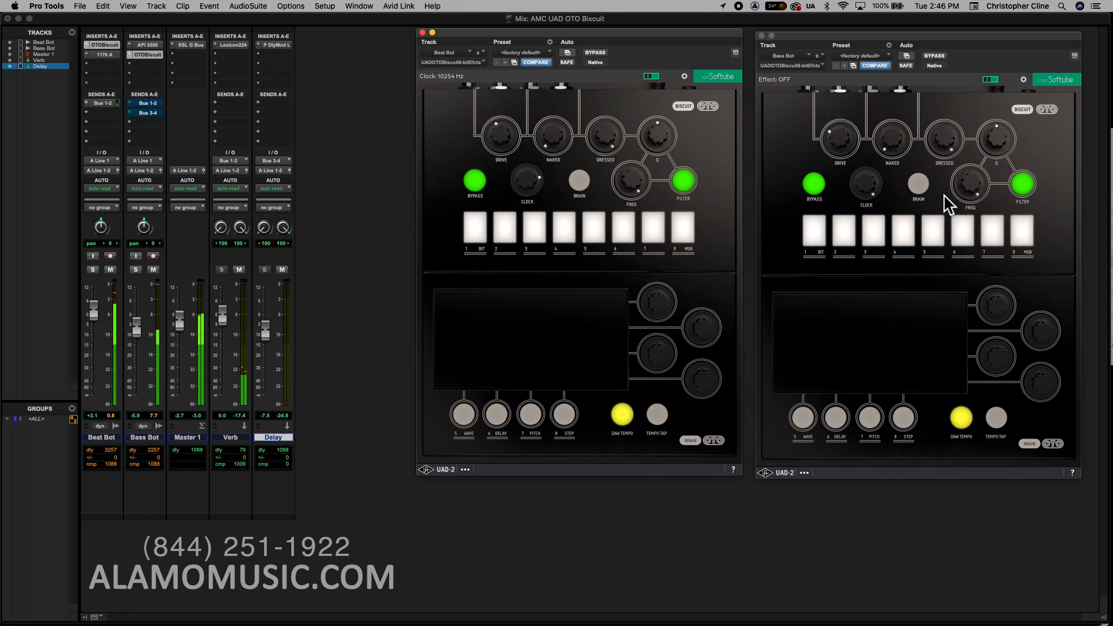
- Adjust the Bass Bot Biscuit's Naked level and lower its Clock
click(978, 190)
drag(899, 151, 901, 129)
drag(885, 187, 860, 259)
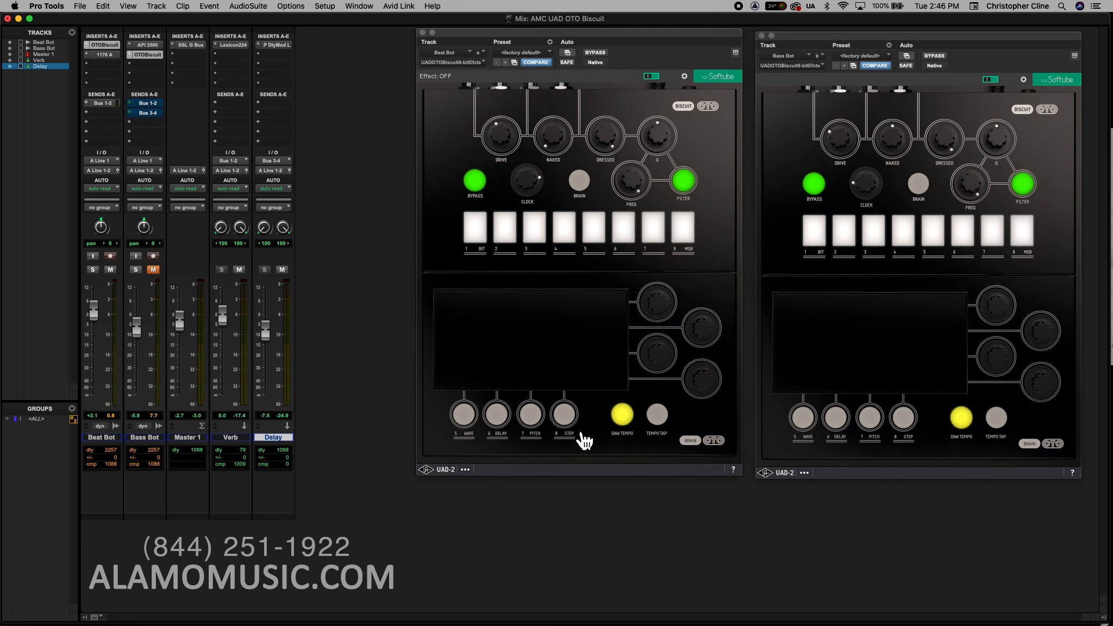
- Activate the Step Filter effect on the Beat Bot Biscuit and set step 4 to 368 Hz with a Q of 9.95
click(565, 419)
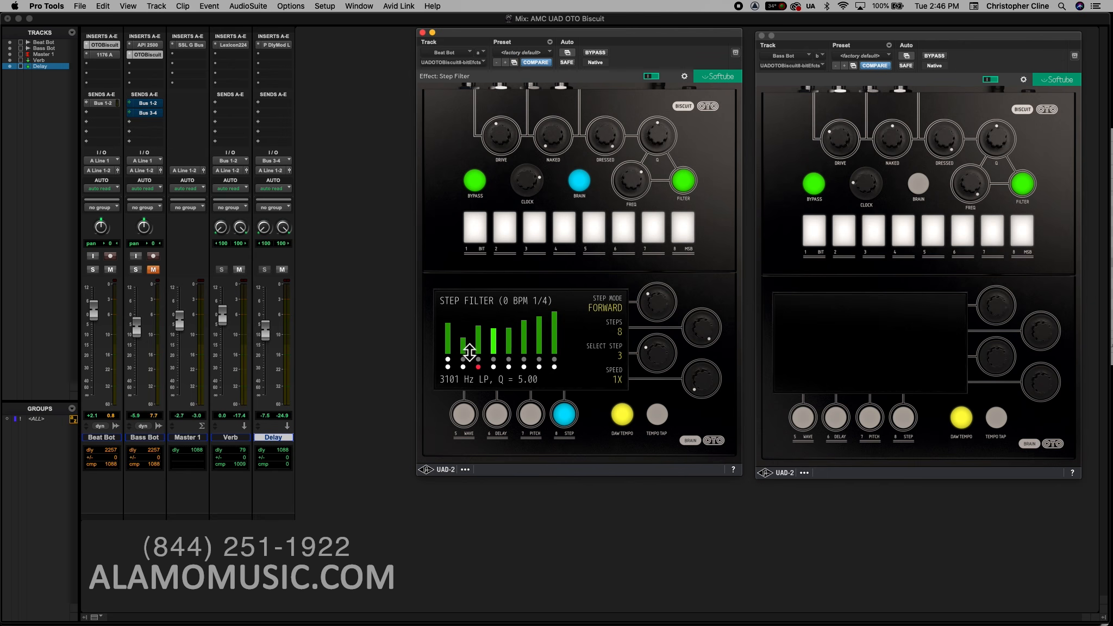
mouse_move(485, 341)
mouse_down()
mouse_move(486, 361)
mouse_move(485, 331)
mouse_move(487, 364)
mouse_move(488, 342)
mouse_move(499, 348)
mouse_up()
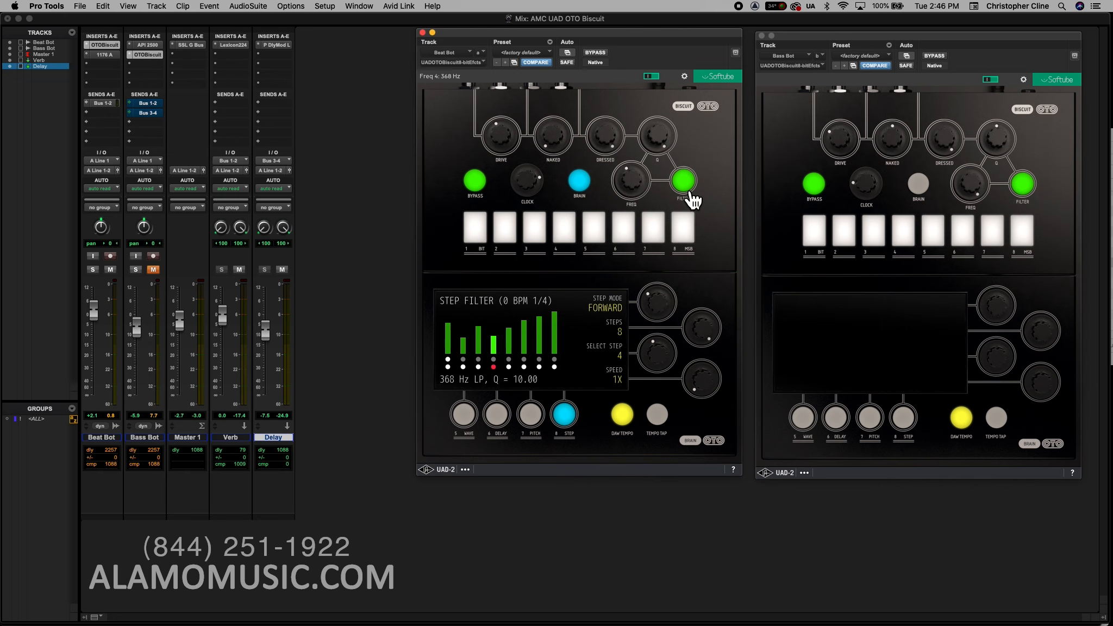
drag(666, 142, 667, 248)
drag(666, 259, 662, 91)
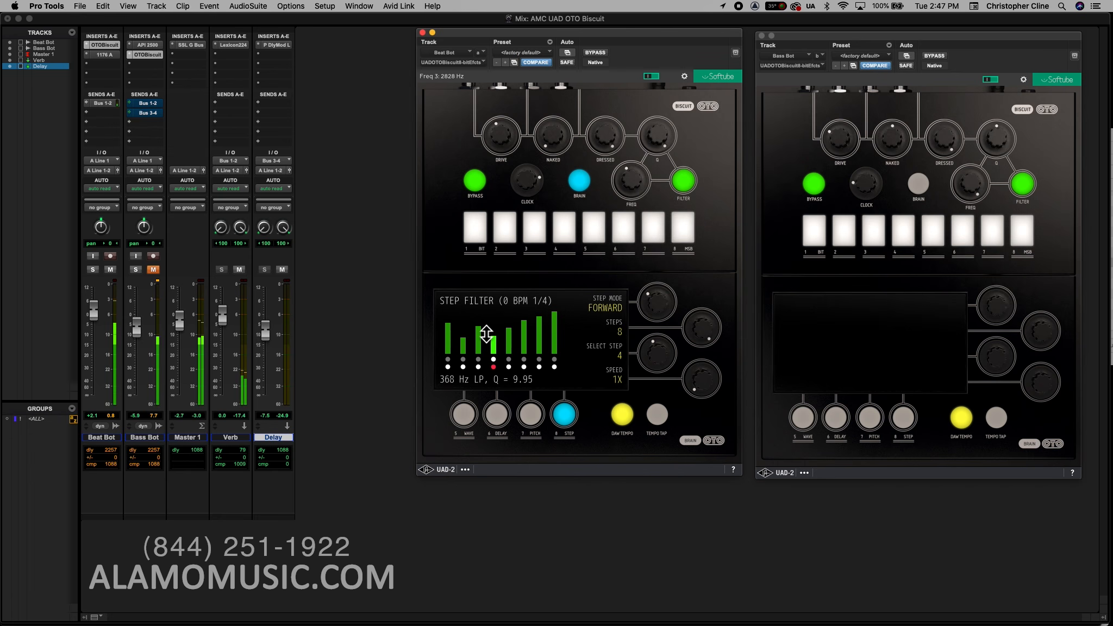
- Set Step Filter step 3 to 1493 Hz, step 4 to 6907 Hz and the Q of step 8 to 9.90
drag(486, 333, 486, 337)
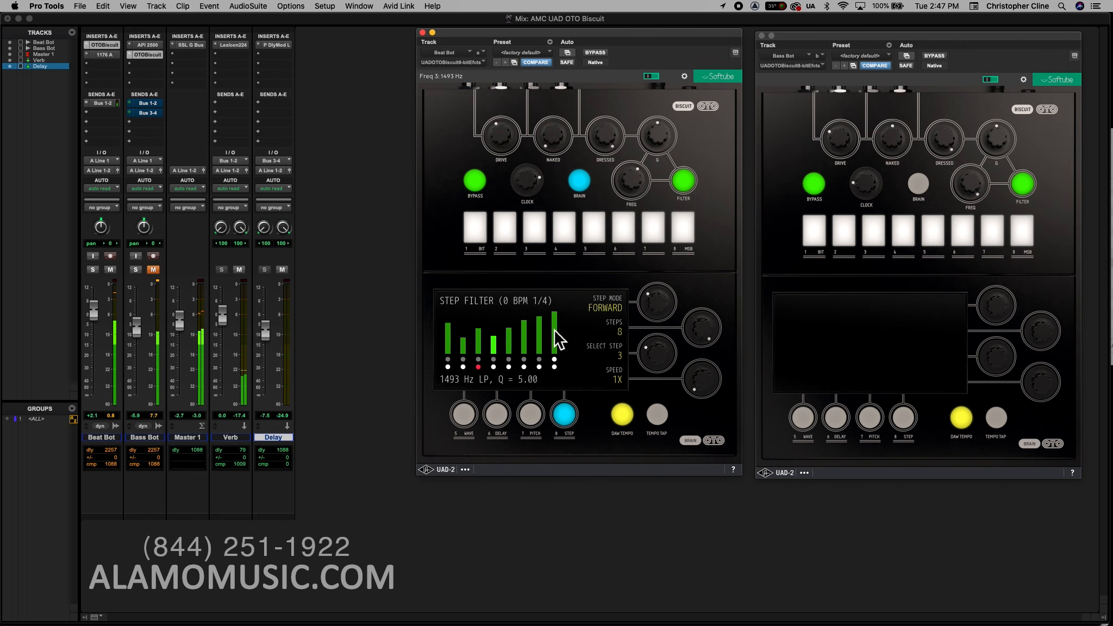
drag(487, 343, 501, 328)
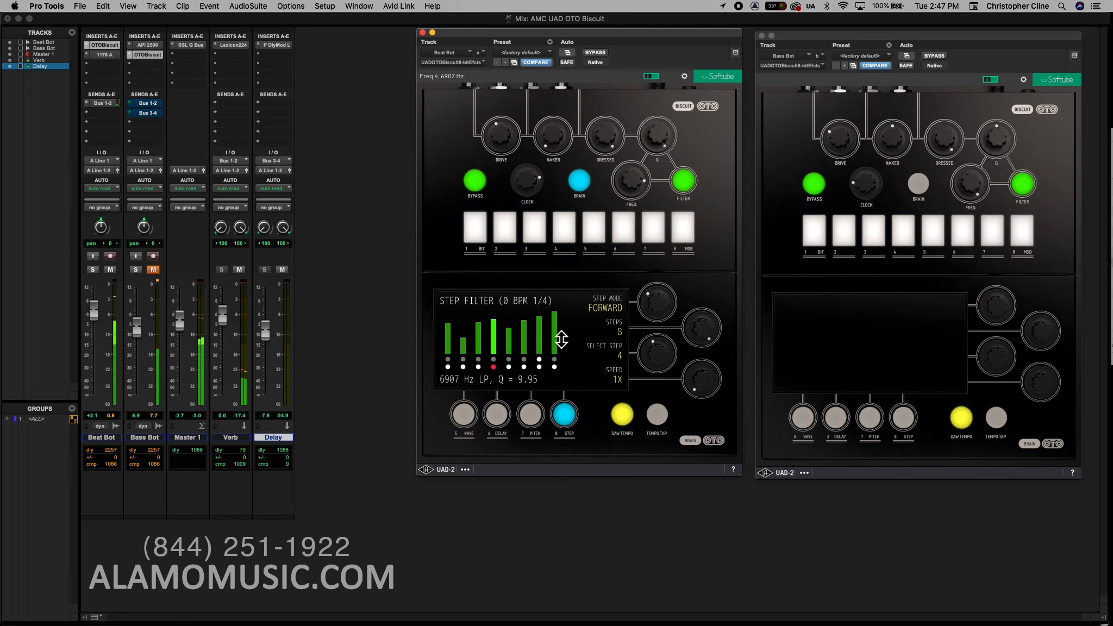
click(555, 367)
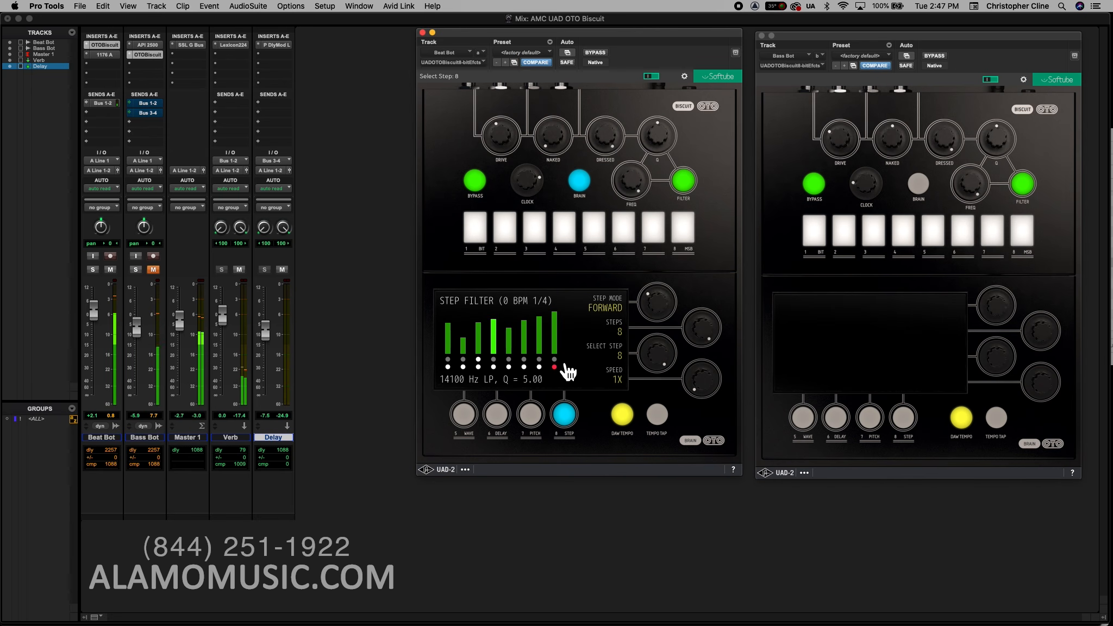
drag(667, 138, 669, 93)
- Try the Step Filter with 6 steps, return it to 8 steps, and select step 6
drag(706, 354, 706, 366)
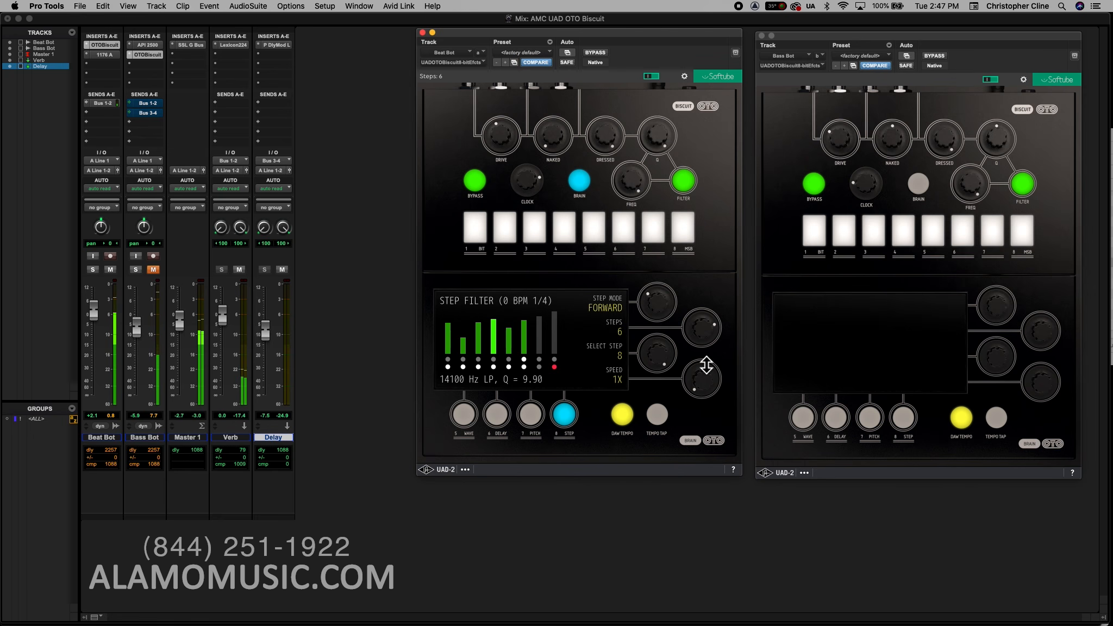
drag(706, 365, 716, 318)
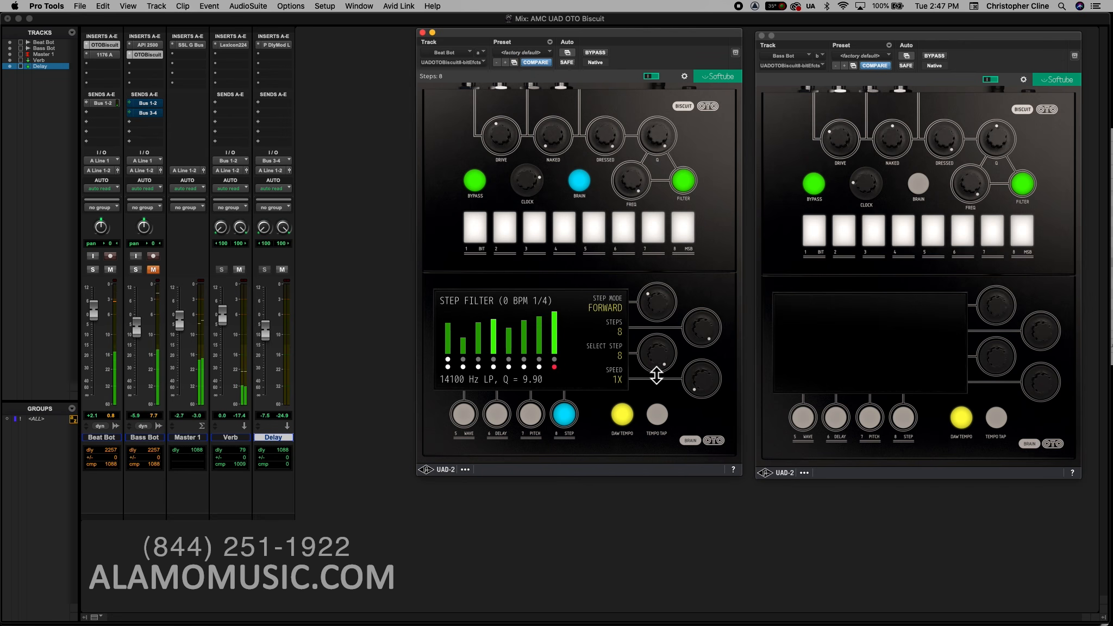
click(546, 377)
click(526, 375)
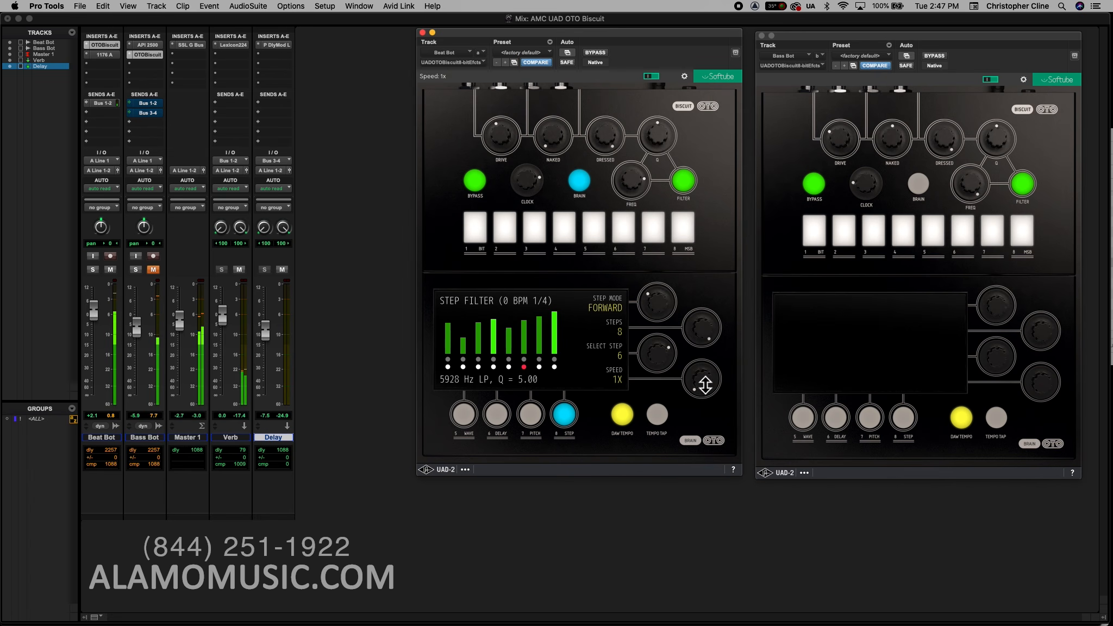
- Raise Step Filter step 2 to 13649 Hz and try the 2X and 4X speeds before returning to 1X
drag(705, 384, 704, 344)
click(499, 332)
drag(463, 341, 468, 315)
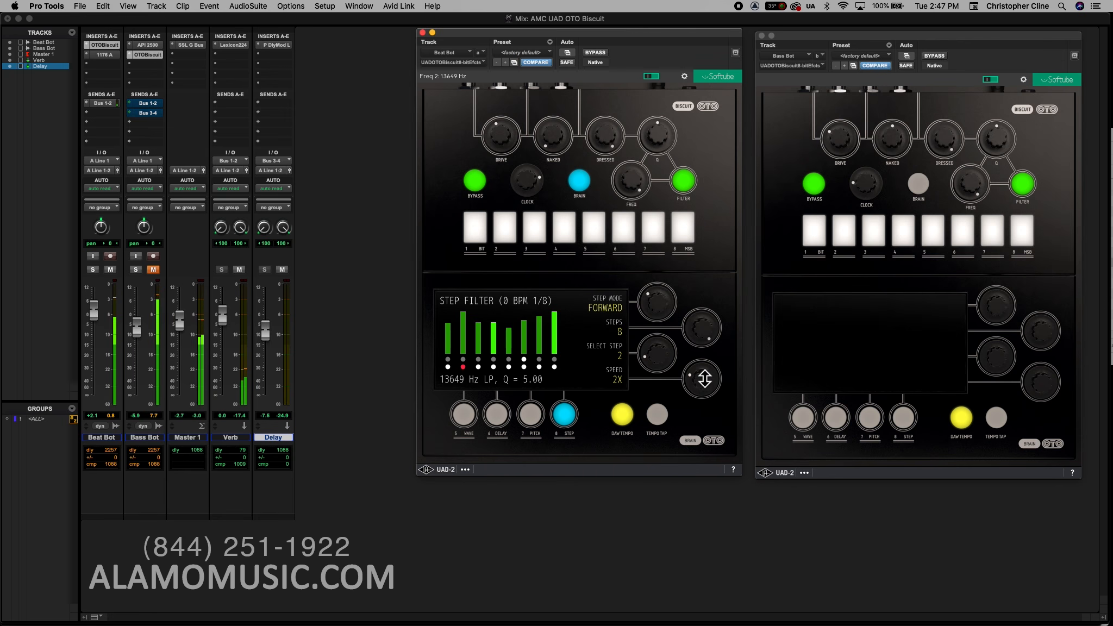
drag(703, 368, 703, 360)
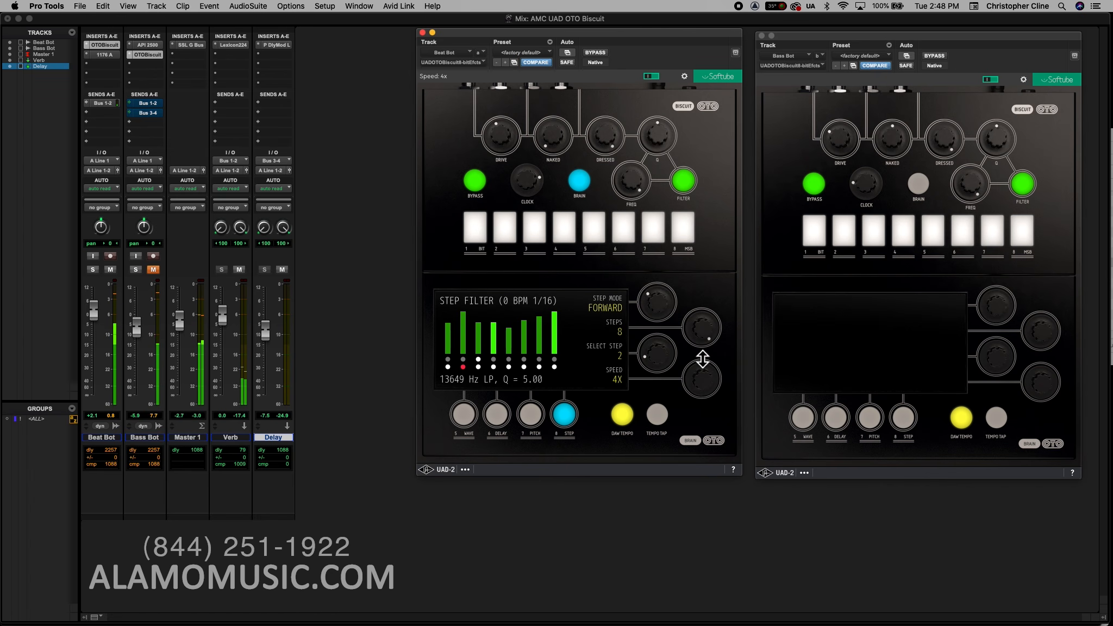
drag(703, 346, 707, 403)
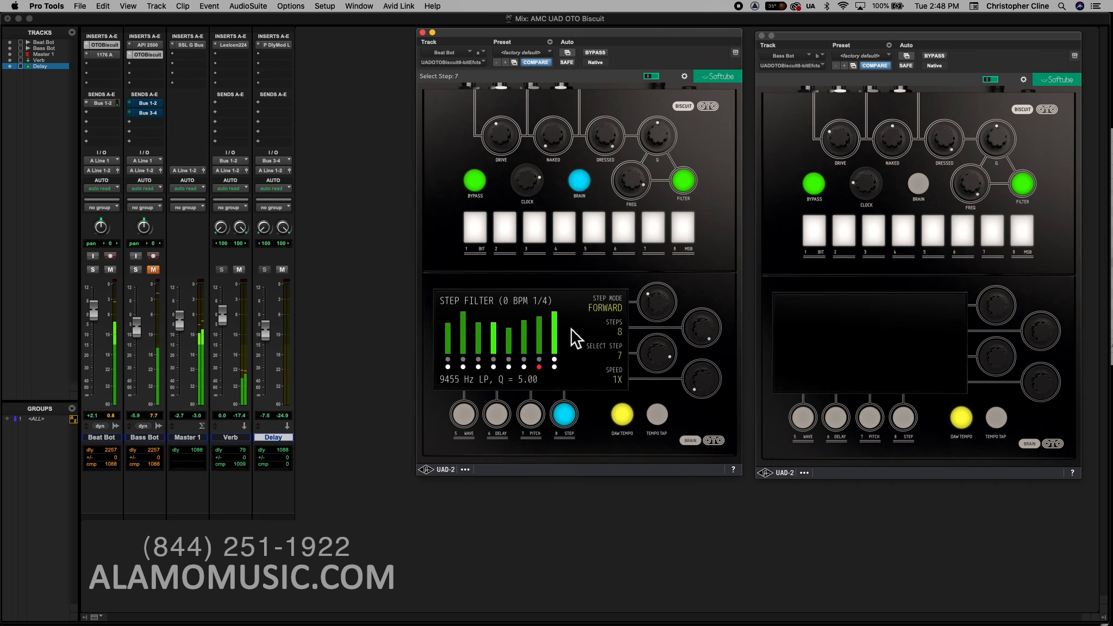
- Sweep the Q of Step Filter step 7 between 10.00 and 0.00 and settle it at 5.40
drag(666, 136, 667, 80)
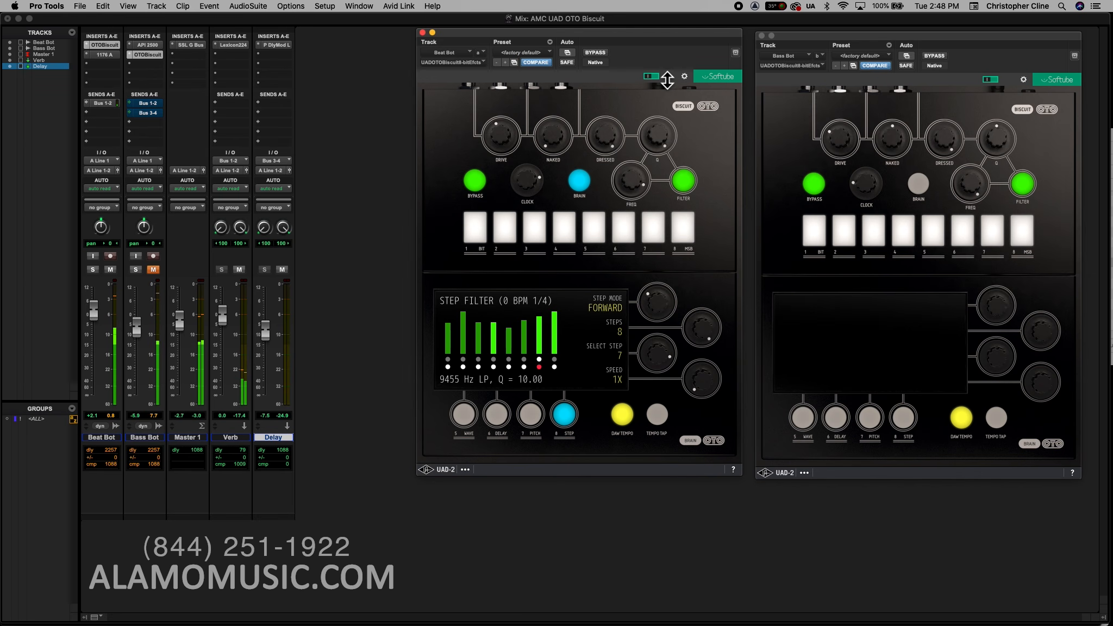
drag(667, 80, 661, 205)
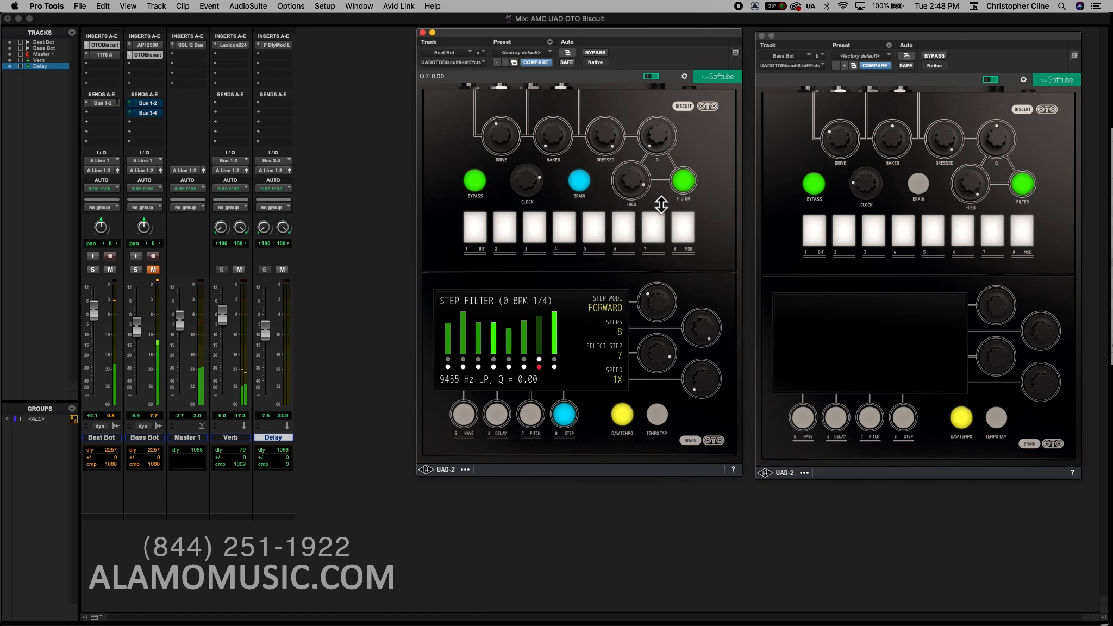
drag(661, 205, 669, 136)
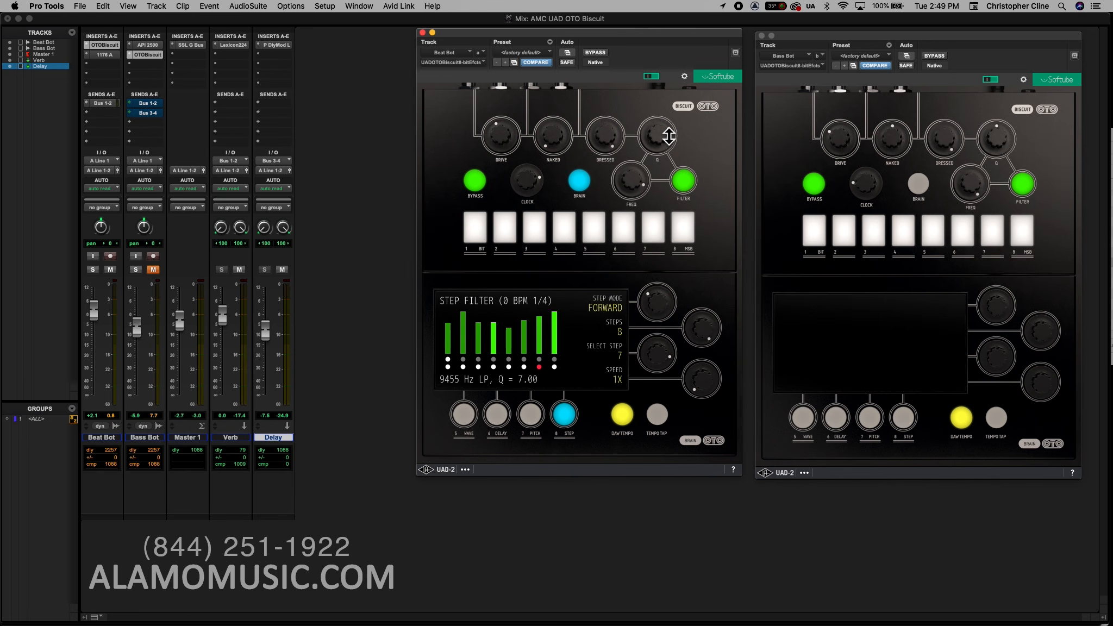
drag(669, 136, 667, 158)
- Start playback and switch the Beat Bot Biscuit's effect to Delay with a Dotted Sixteenth subdivision
key(space)
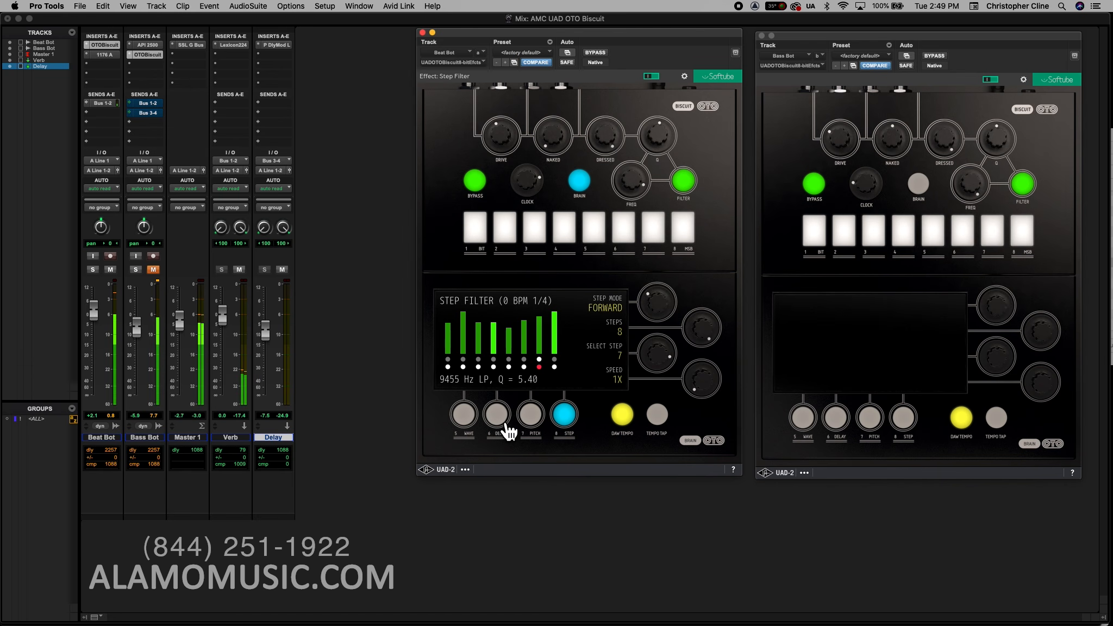
click(507, 425)
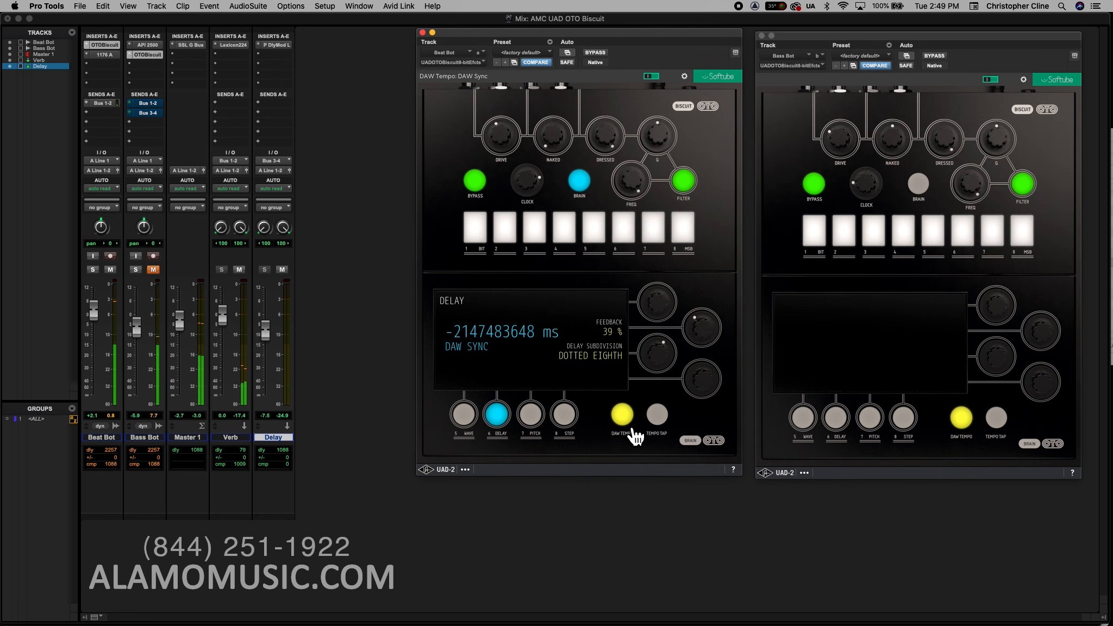
mouse_move(667, 366)
mouse_down()
mouse_move(664, 395)
mouse_move(673, 346)
mouse_up()
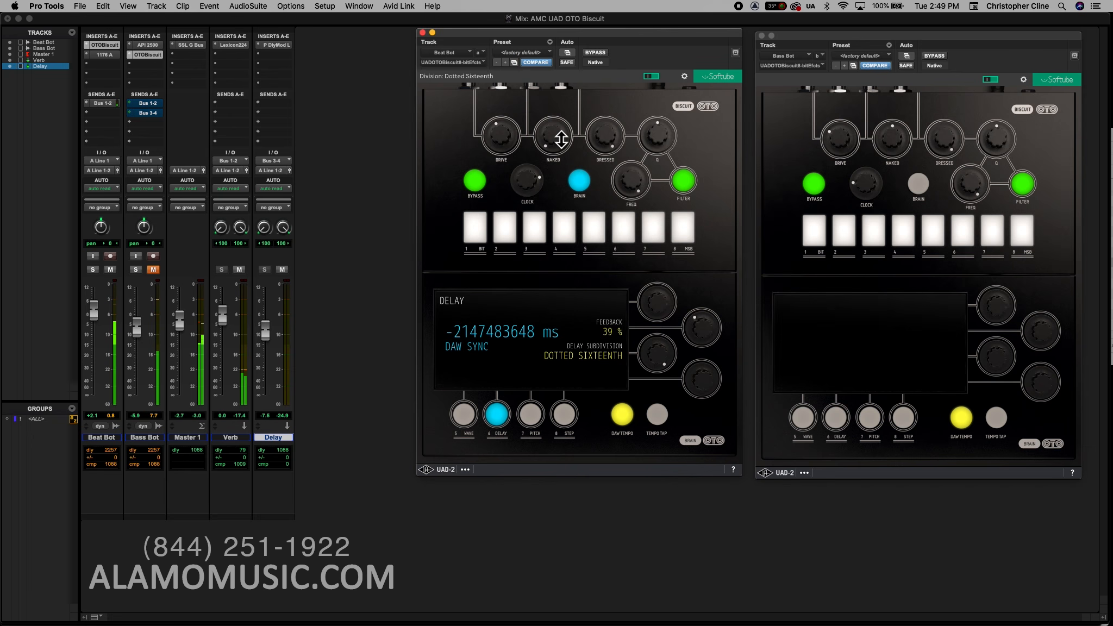
- Raise the Beat Bot Biscuit's Naked level, set the delay subdivision to Dotted Eighth, and compare the sound with the delay off and on
drag(561, 139, 565, 54)
drag(666, 364, 665, 397)
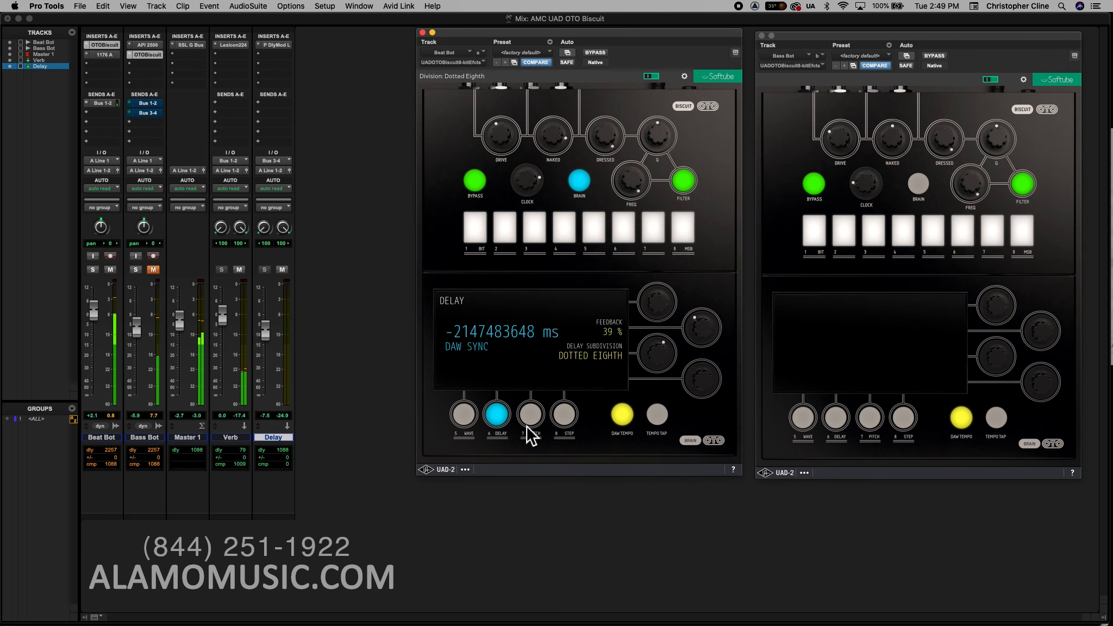
click(497, 414)
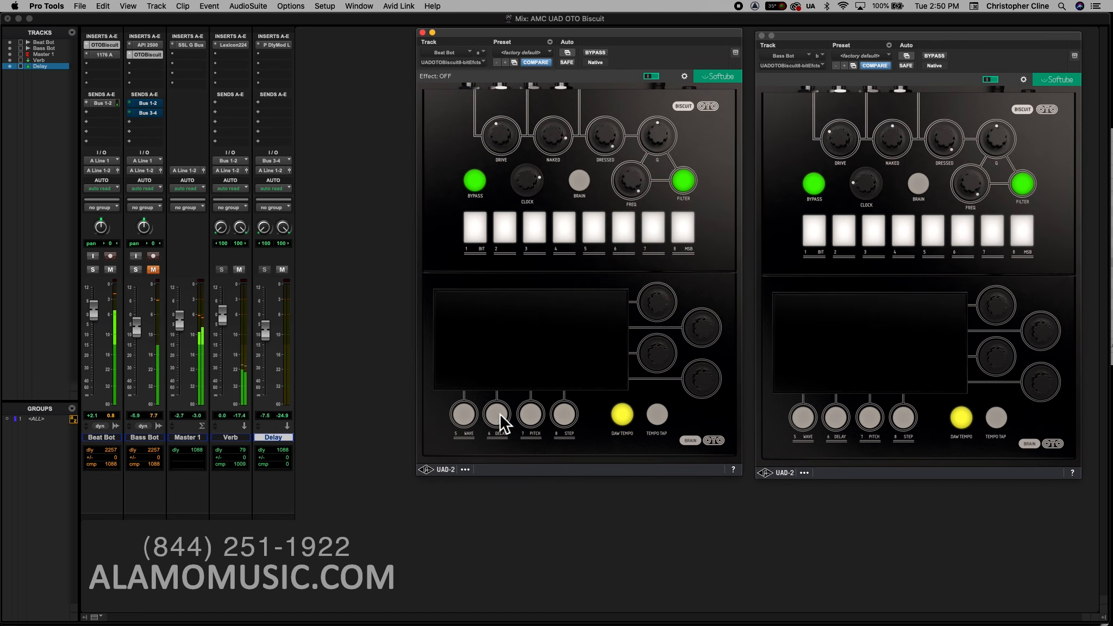
click(497, 415)
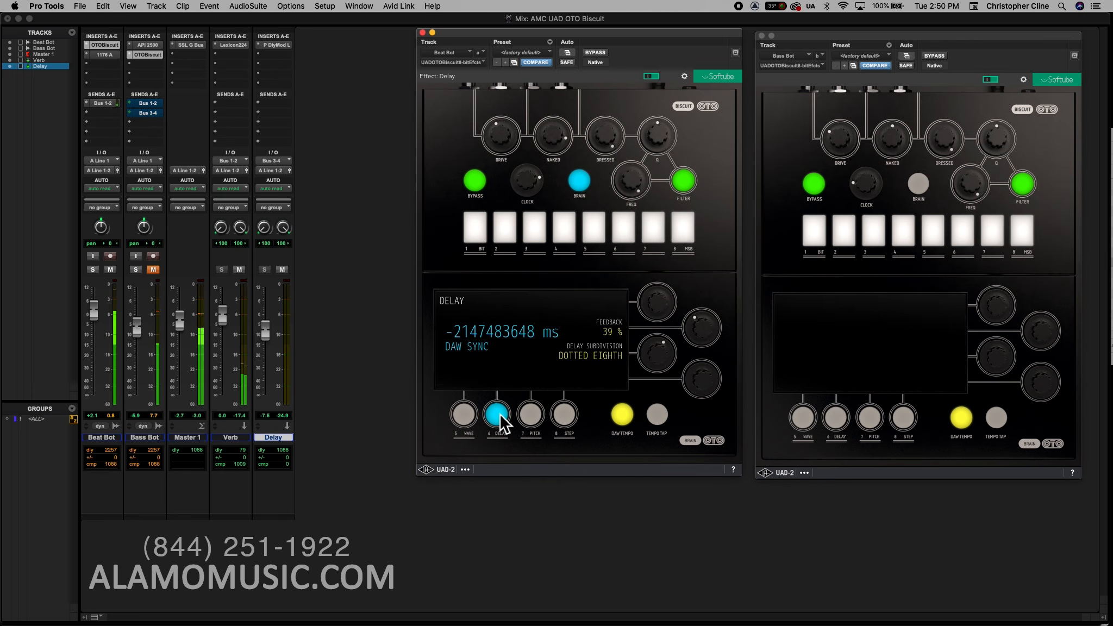
click(499, 413)
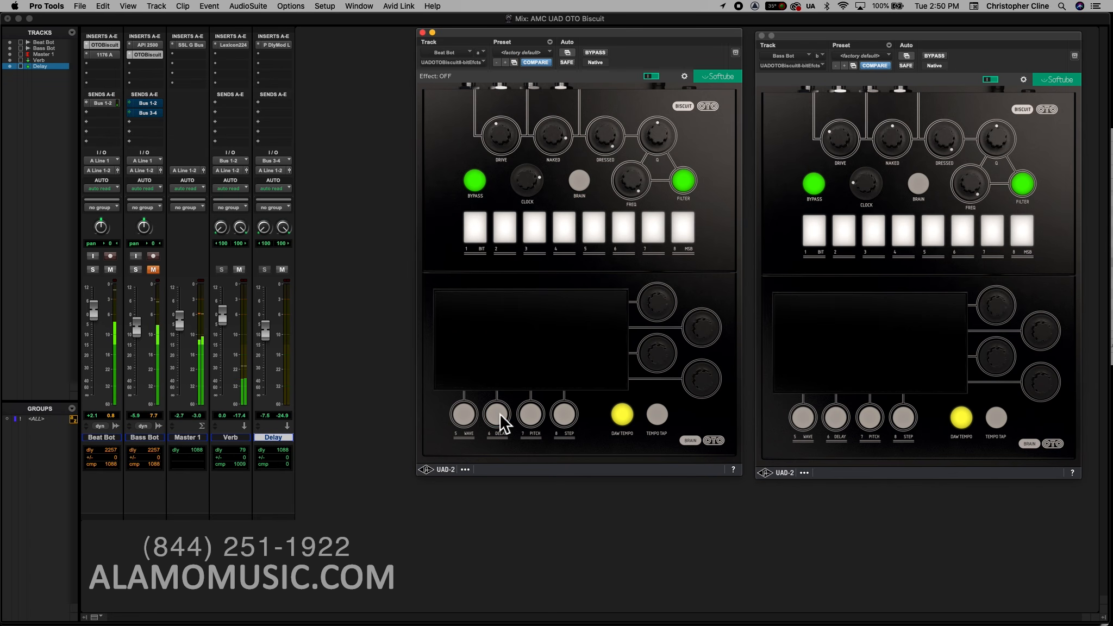
- Switch the Beat Bot Biscuit to Wave Shaper, choose the Alt. Rect. wave type, and sweep the clock and filter frequency
click(466, 416)
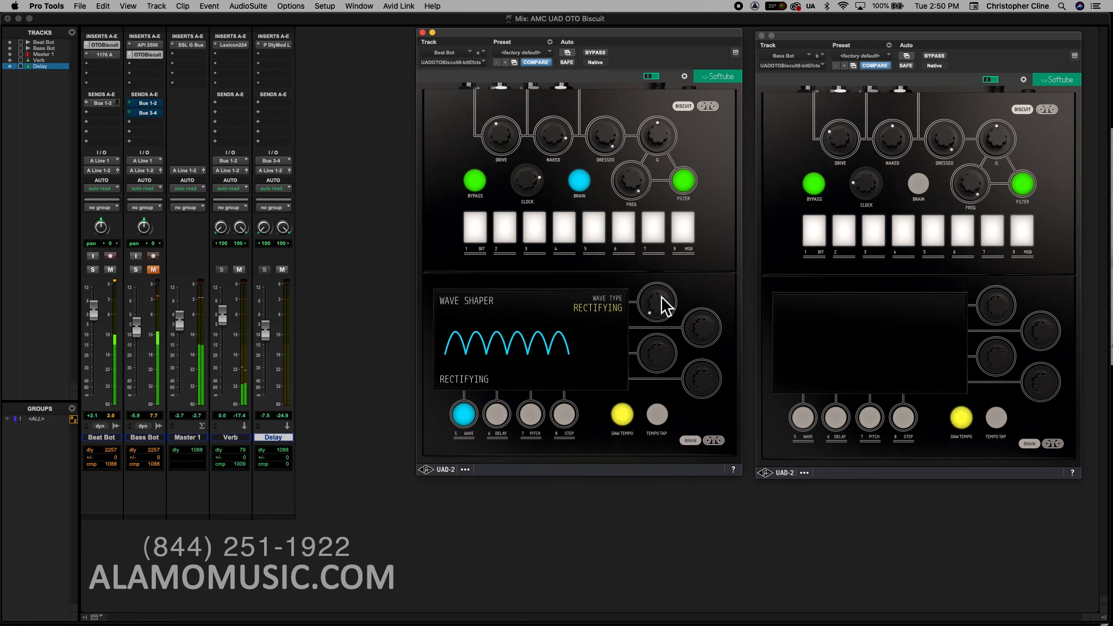
drag(662, 297, 662, 288)
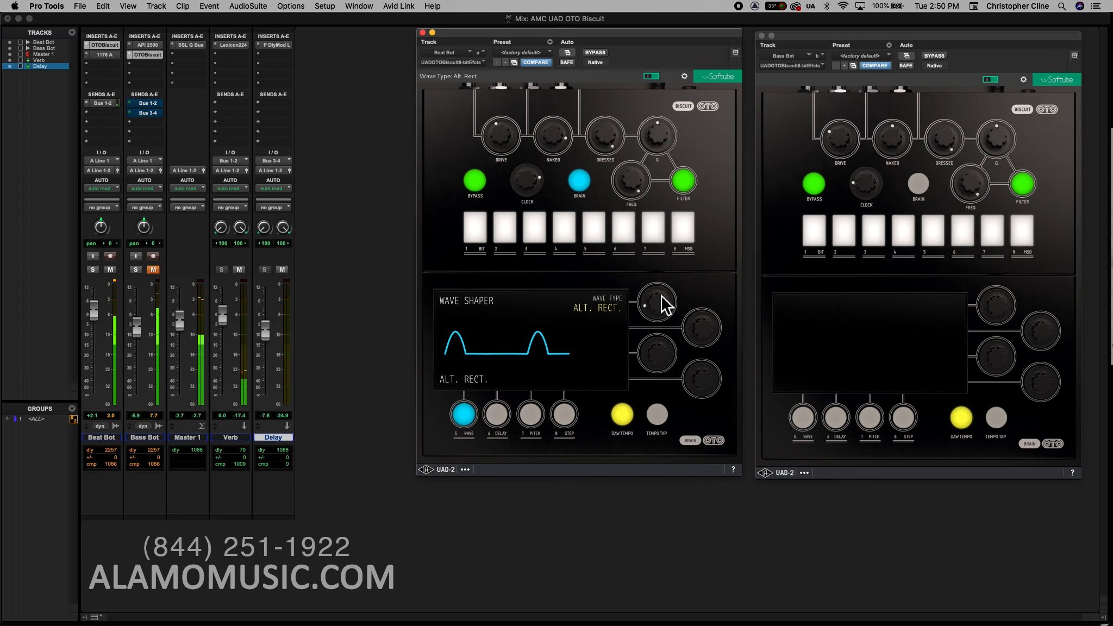
drag(535, 180, 523, 219)
mouse_move(630, 185)
mouse_down()
mouse_move(620, 222)
mouse_move(627, 191)
mouse_up()
mouse_move(542, 193)
mouse_down()
mouse_move(530, 174)
mouse_move(539, 154)
mouse_move(554, 181)
mouse_up()
- Change the Wave Shaper's wave type to Bat Fuzz and sweep the Beat Bot Biscuit's filter frequency and clock
drag(667, 294, 666, 286)
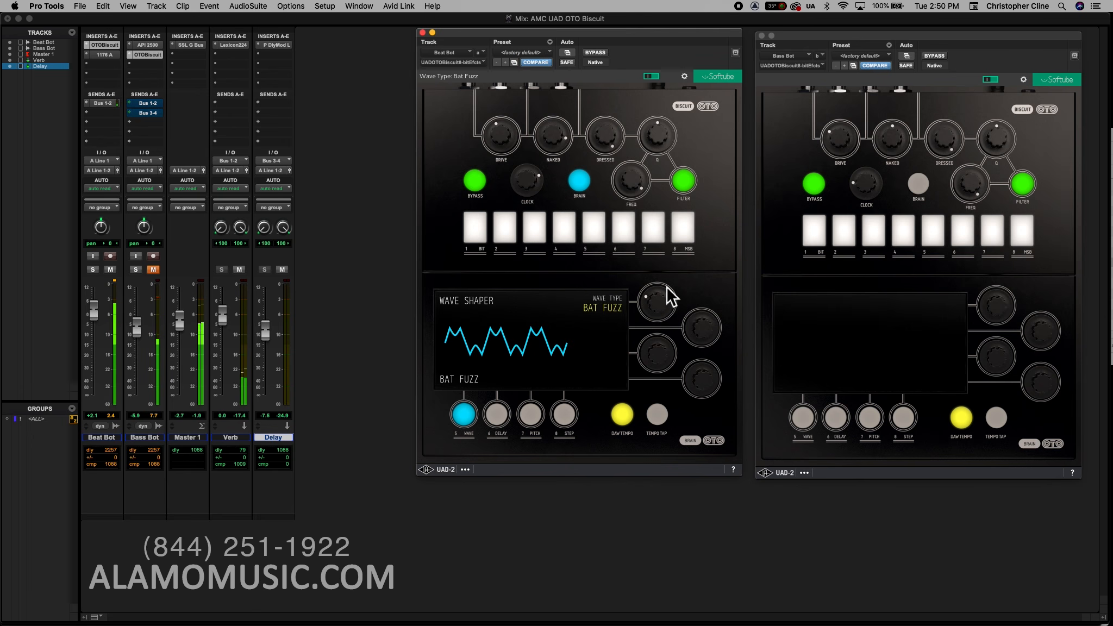
drag(642, 190, 631, 220)
drag(529, 193, 529, 171)
drag(628, 188, 636, 119)
- Try the Lo Sawtooth wave type, lower VCF/ENF to 42 %, and change the wave type to Lo Square
drag(659, 303, 662, 254)
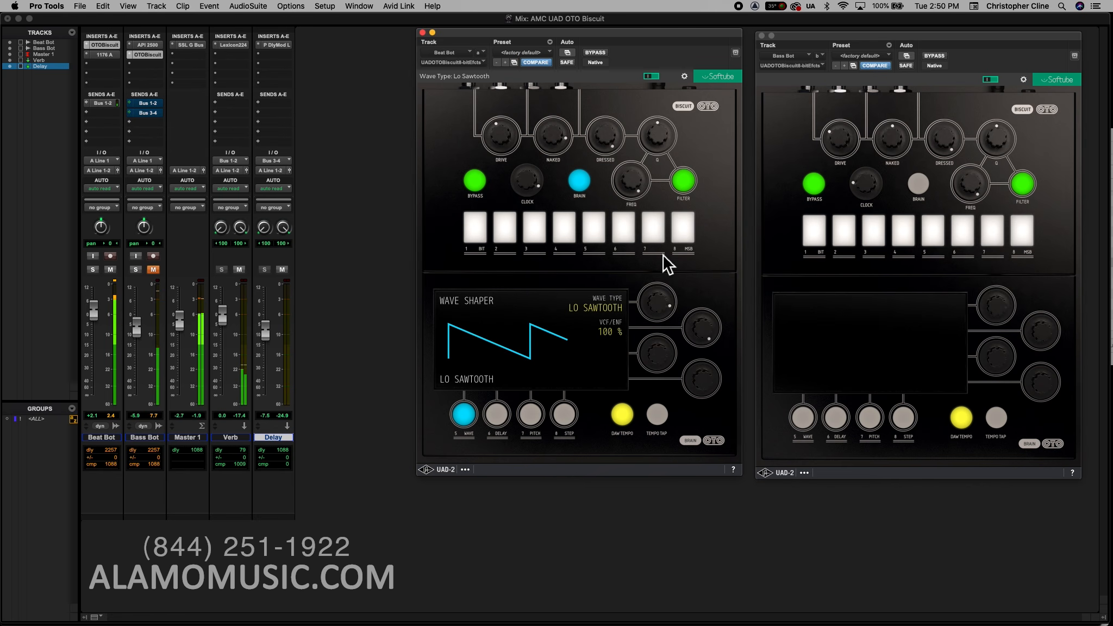
drag(707, 334, 708, 398)
drag(682, 325, 669, 311)
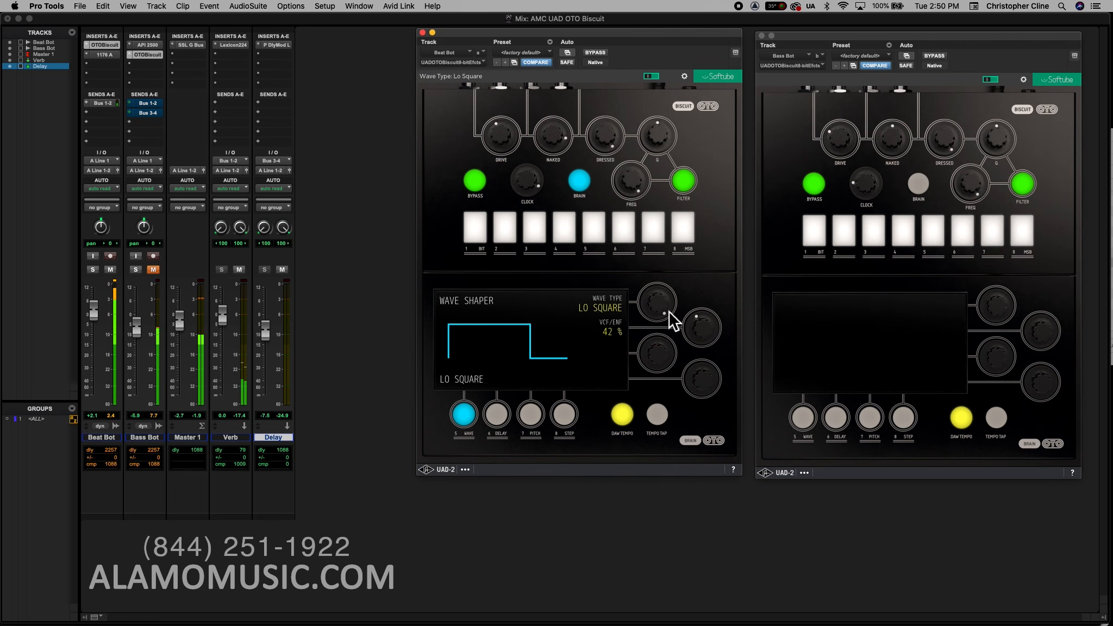
- Sweep the filter frequency and clock, return the wave type to Rectifying, then turn off the Wave Shaper and raise the Beat Bot clock fully
drag(635, 193, 636, 255)
drag(532, 170, 536, 207)
drag(698, 332, 644, 394)
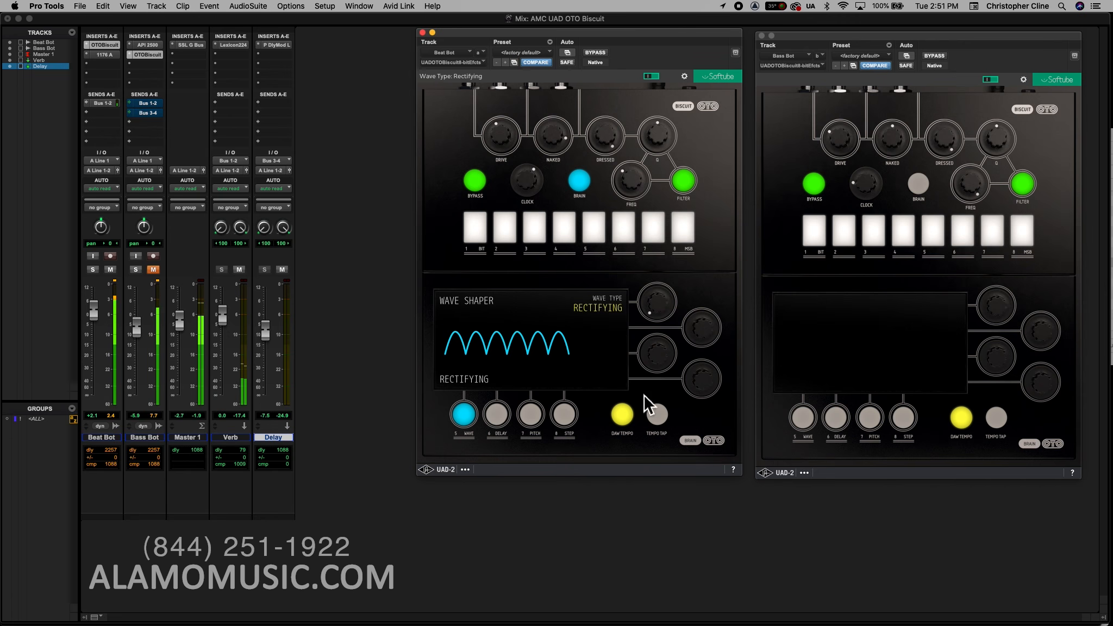
click(471, 416)
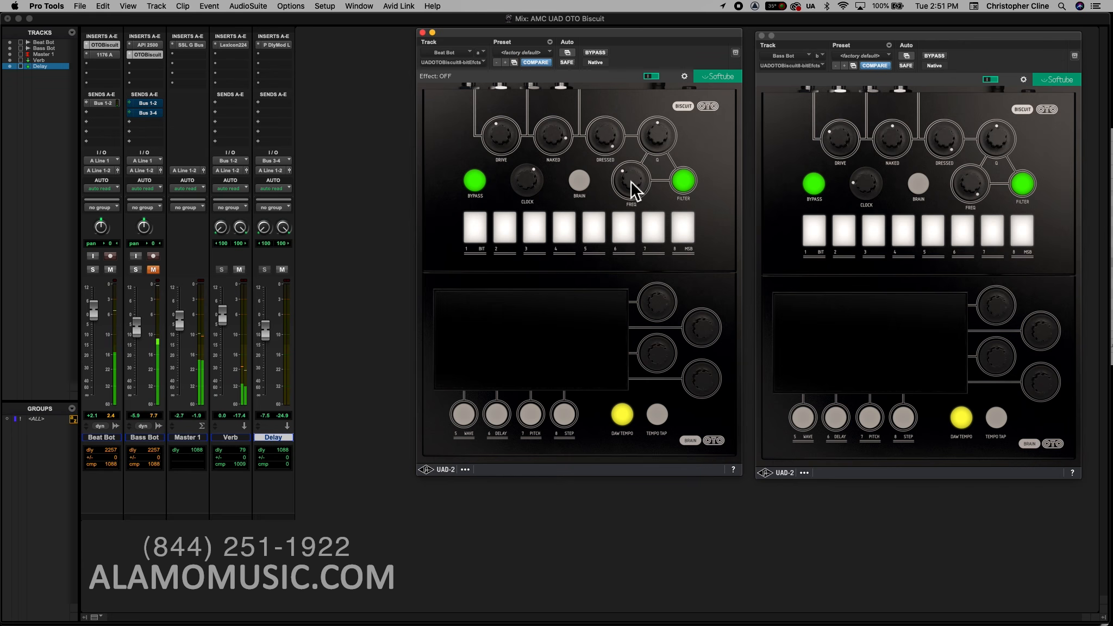
drag(539, 172, 538, 151)
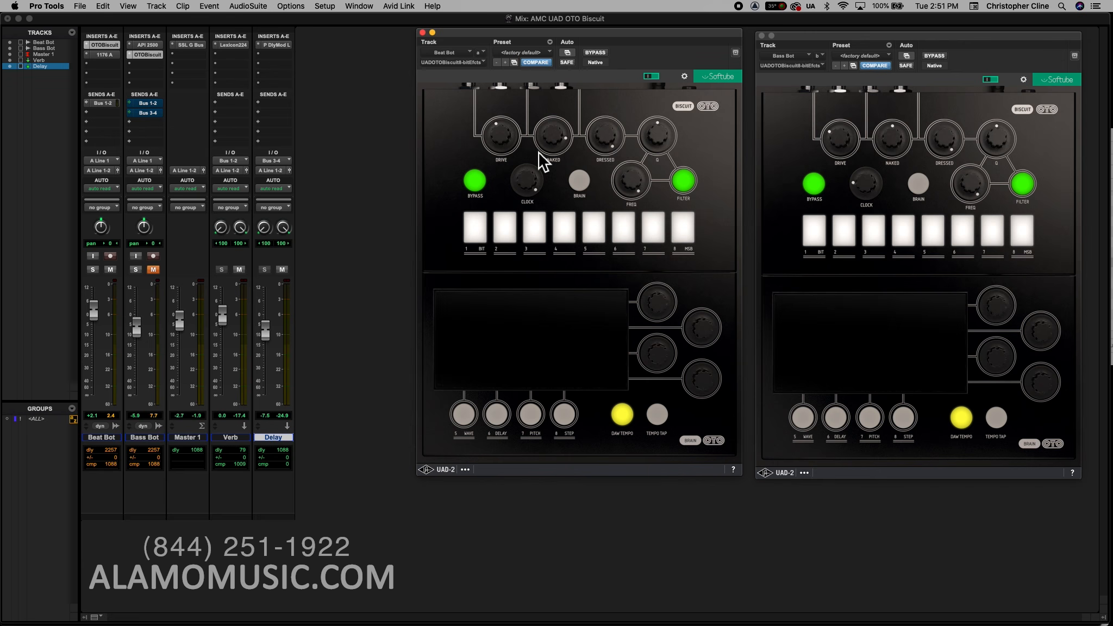
- Mute the Beat Bot track, unmute Bass Bot, and sweep the Bass Bot Biscuit's clock and filter frequency, leaving the frequency at 13904 Hz
mouse_move(516, 193)
click(111, 271)
drag(872, 190, 876, 147)
drag(964, 177, 989, 179)
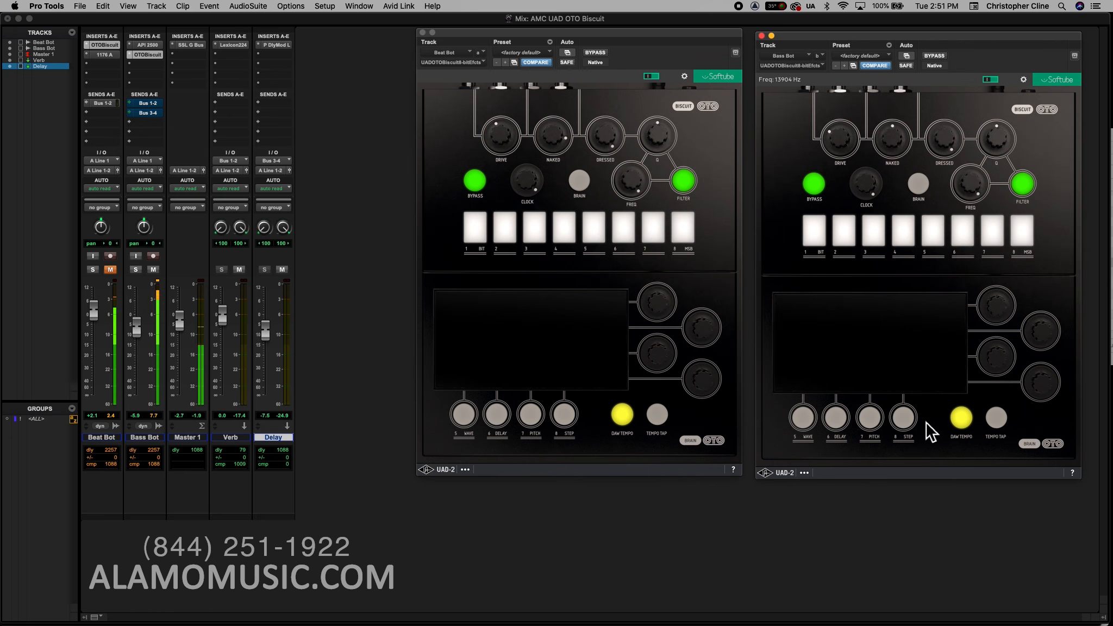
- Try the Delay on the Bass Bot Biscuit with bits 1, 2 and 5 inverted and a lowered clock, and turn the delay off
click(837, 419)
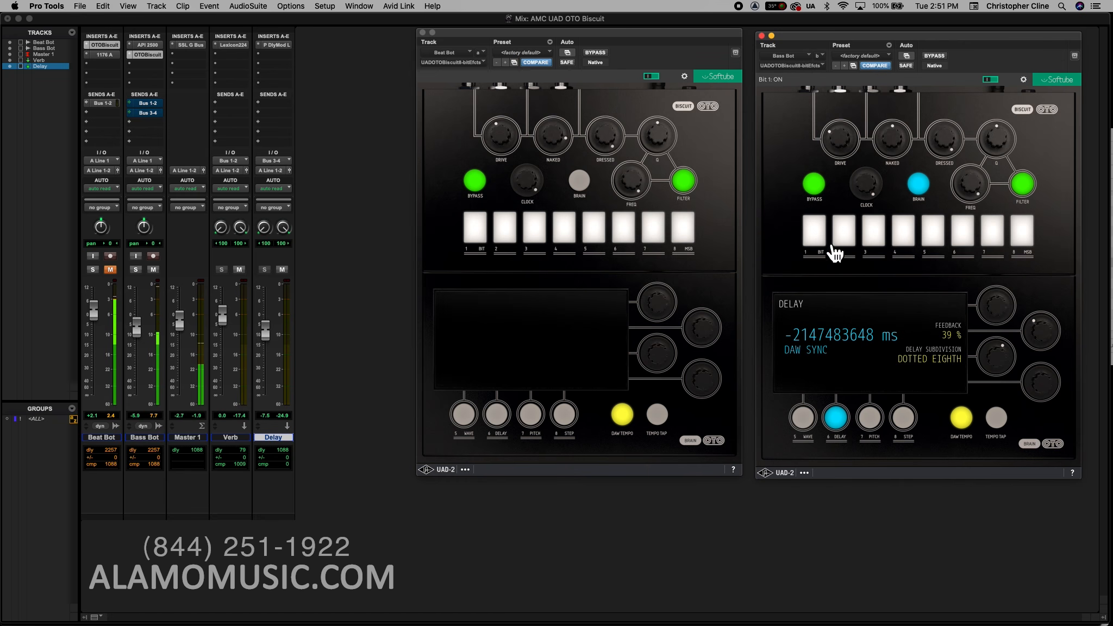
click(818, 233)
click(845, 234)
click(944, 234)
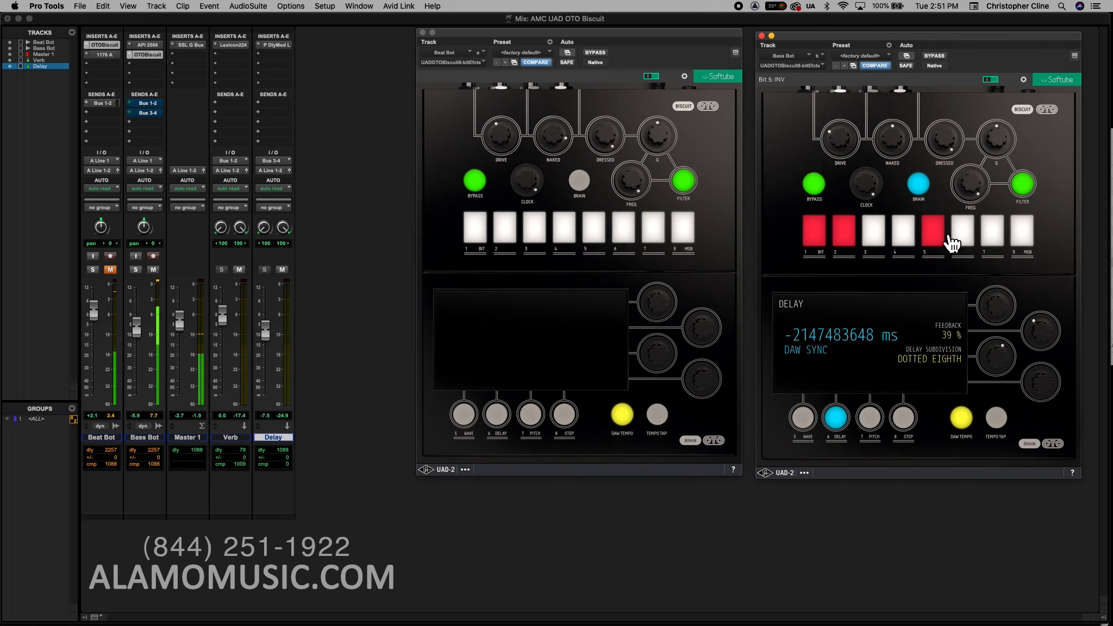
drag(875, 196, 877, 238)
click(836, 417)
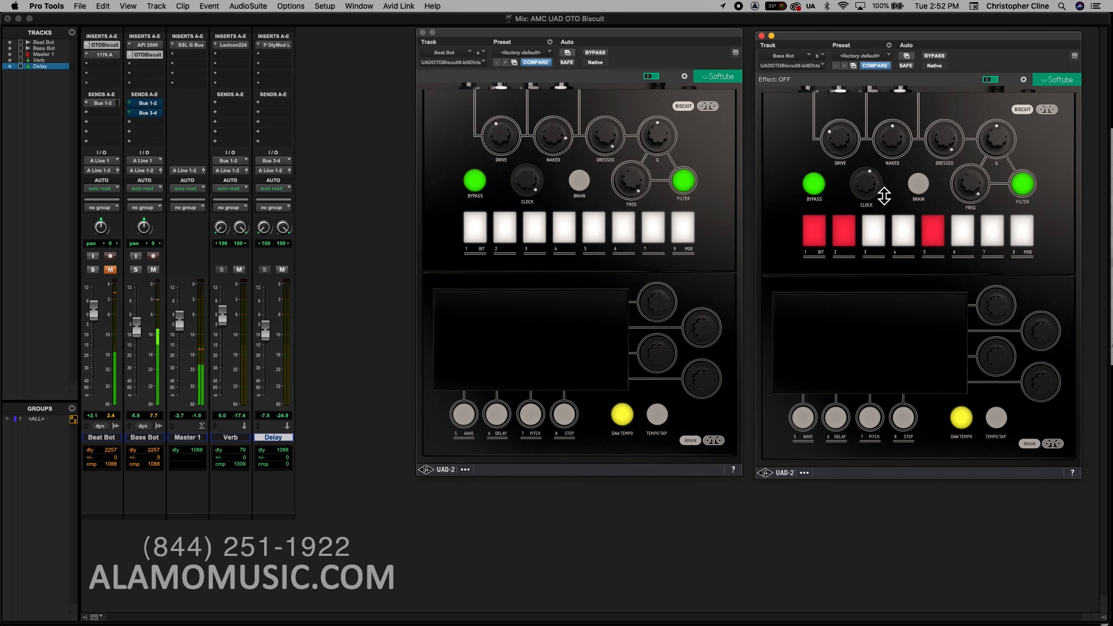
- Raise the Bass Bot Biscuit's clock and cycle bits 5, 2 and 1 through off and back to on
drag(884, 194, 879, 152)
click(935, 239)
click(846, 239)
click(823, 240)
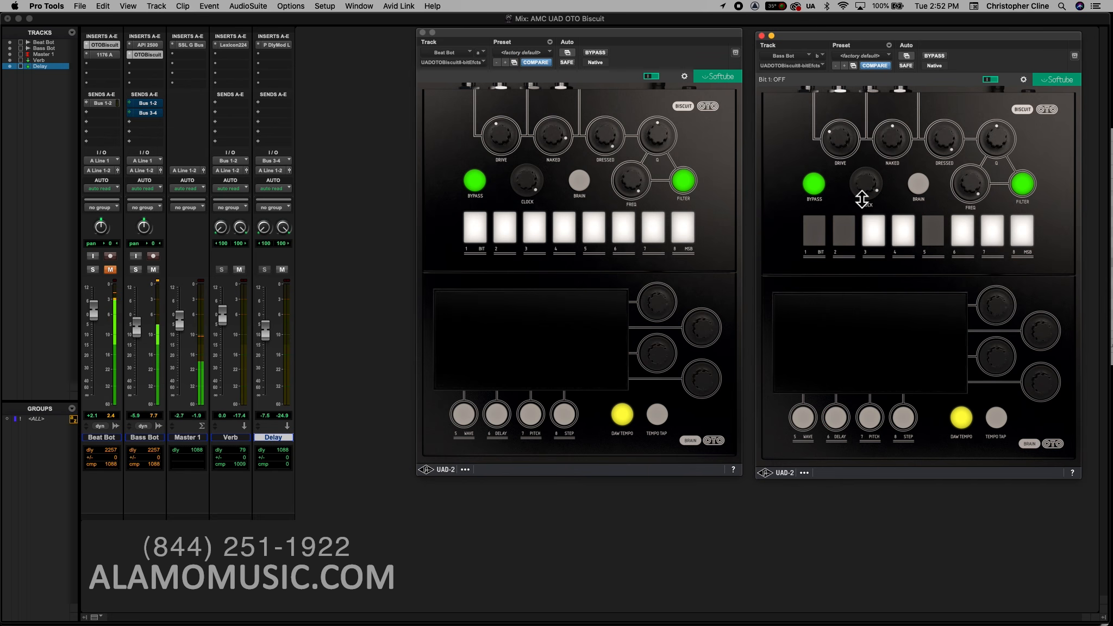
click(932, 233)
click(846, 239)
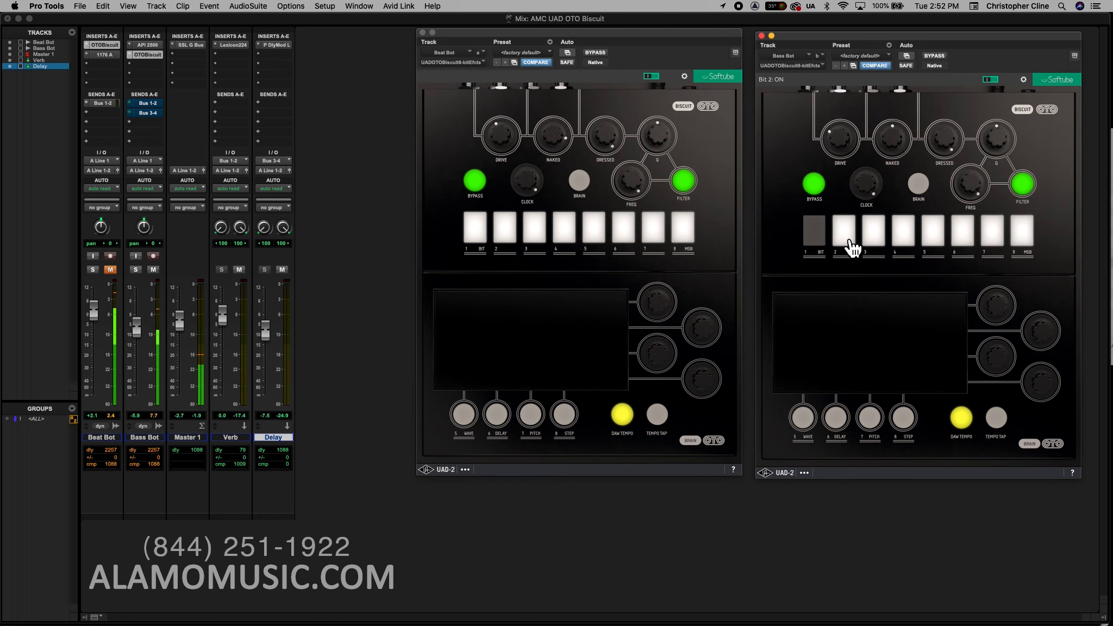
click(823, 240)
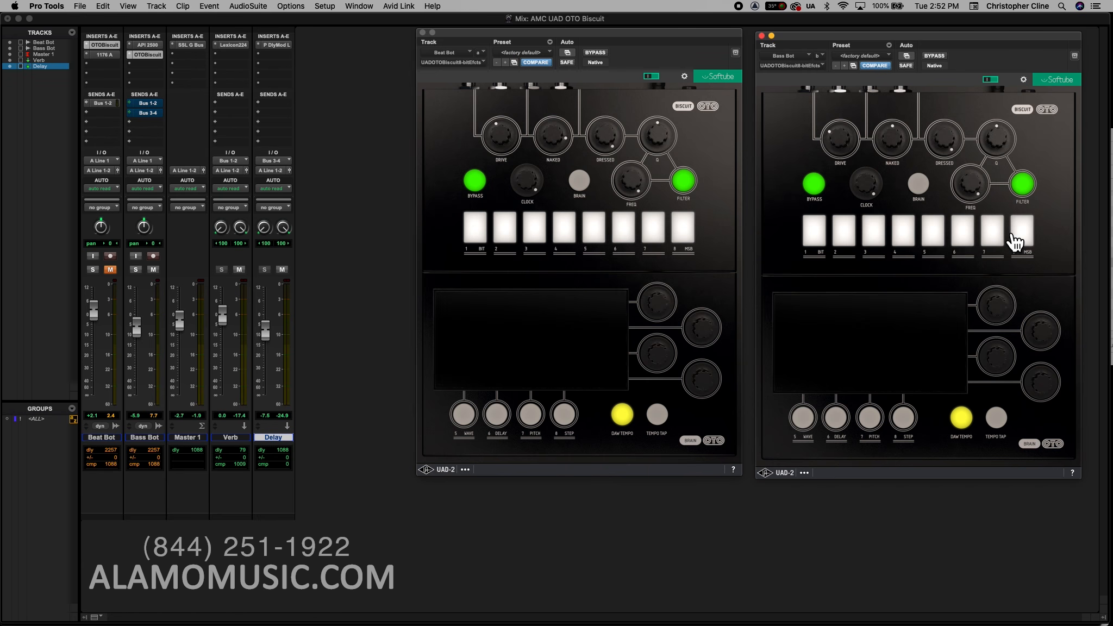
- Switch the Bass Bot Biscuit to Pitch Shifter, raise the clock to 30000 Hz, and try the Min 3rd Up and 1 Oct. Up shifts
mouse_move(862, 192)
click(876, 424)
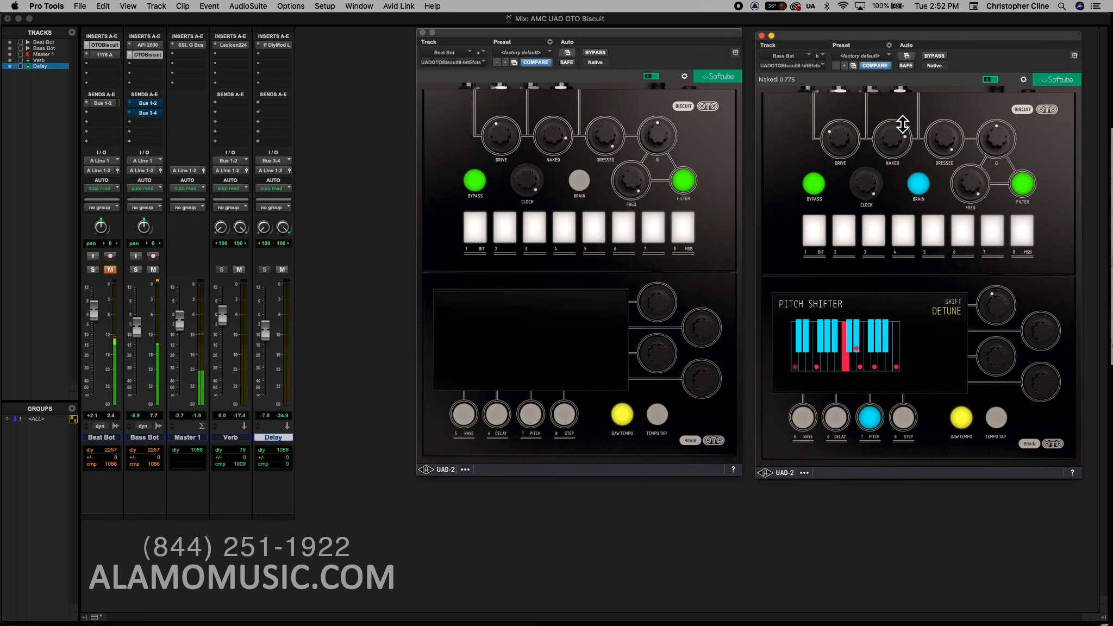
drag(875, 201, 877, 161)
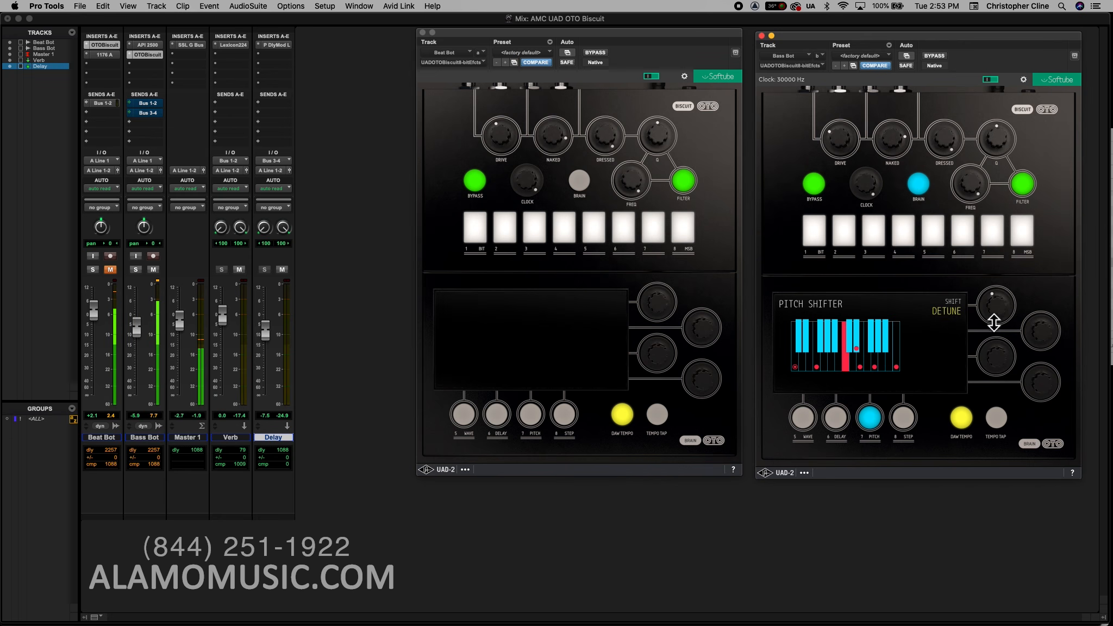
drag(1009, 314, 1006, 308)
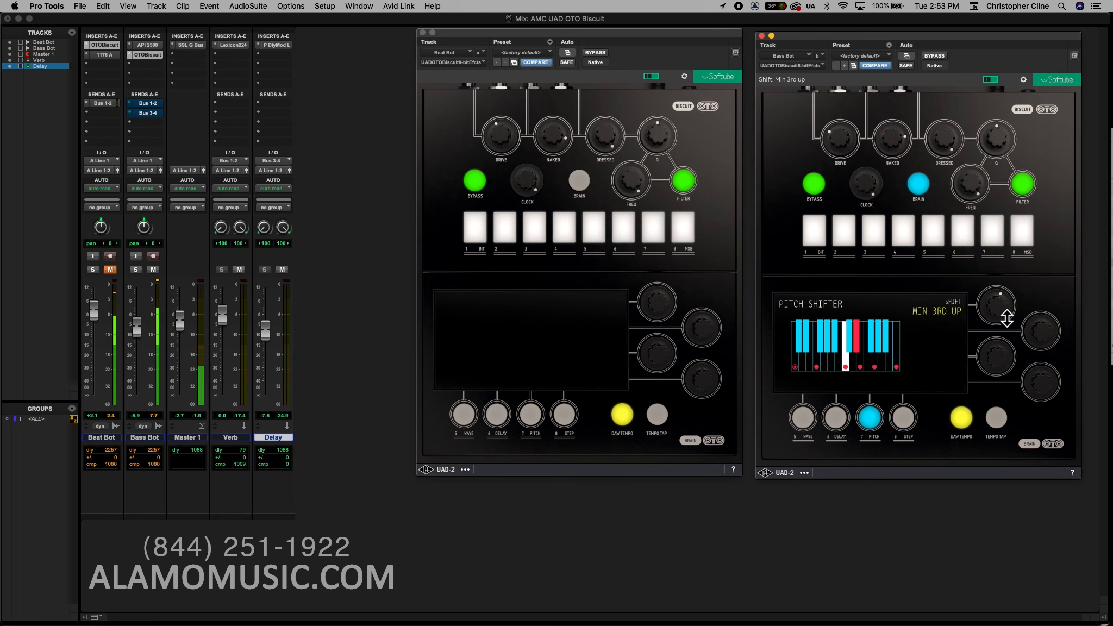
drag(1007, 318, 1006, 305)
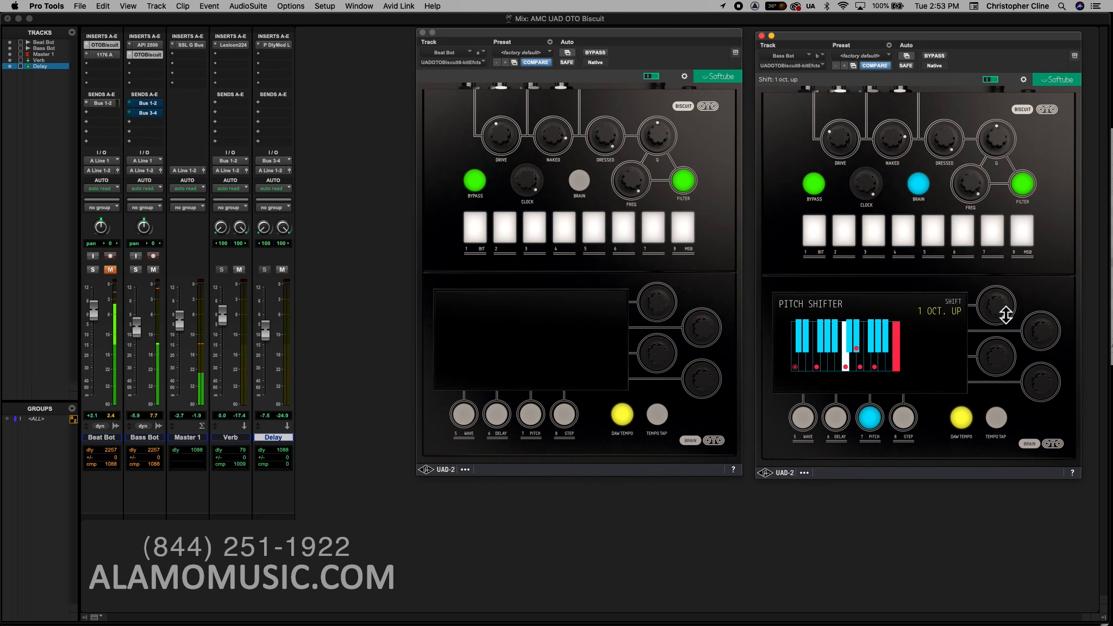
- Switch the Bass Bot Biscuit to Step Filter, reshape the frequencies of steps 4 to 8, and make step 8 band-pass at 194 Hz
click(904, 417)
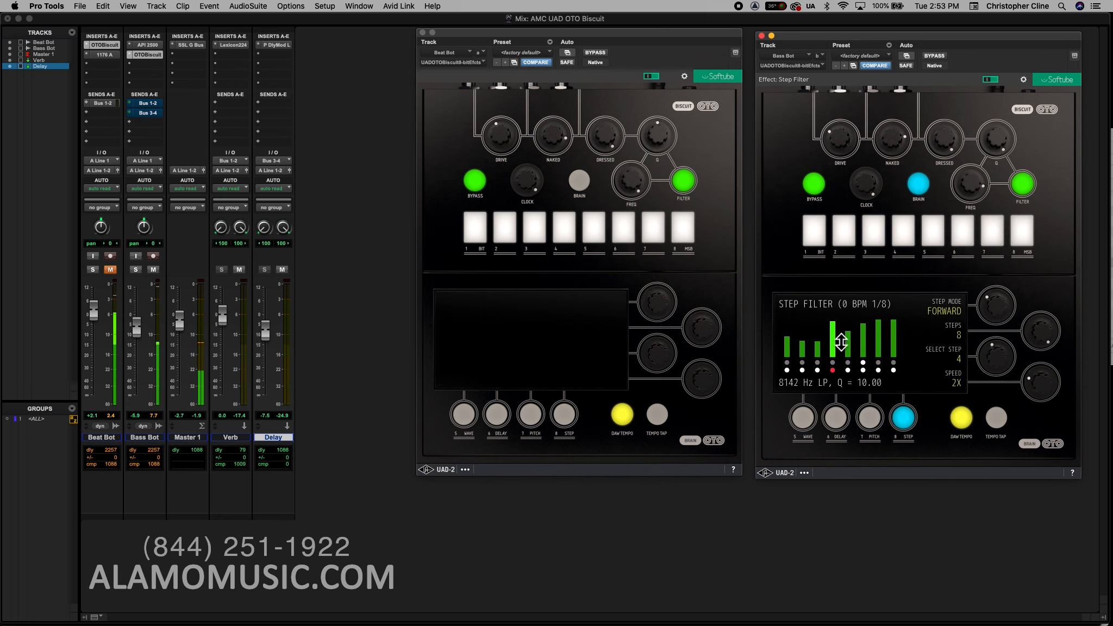
mouse_move(842, 342)
mouse_down()
mouse_move(839, 351)
mouse_move(885, 349)
mouse_move(871, 344)
mouse_move(904, 337)
mouse_up()
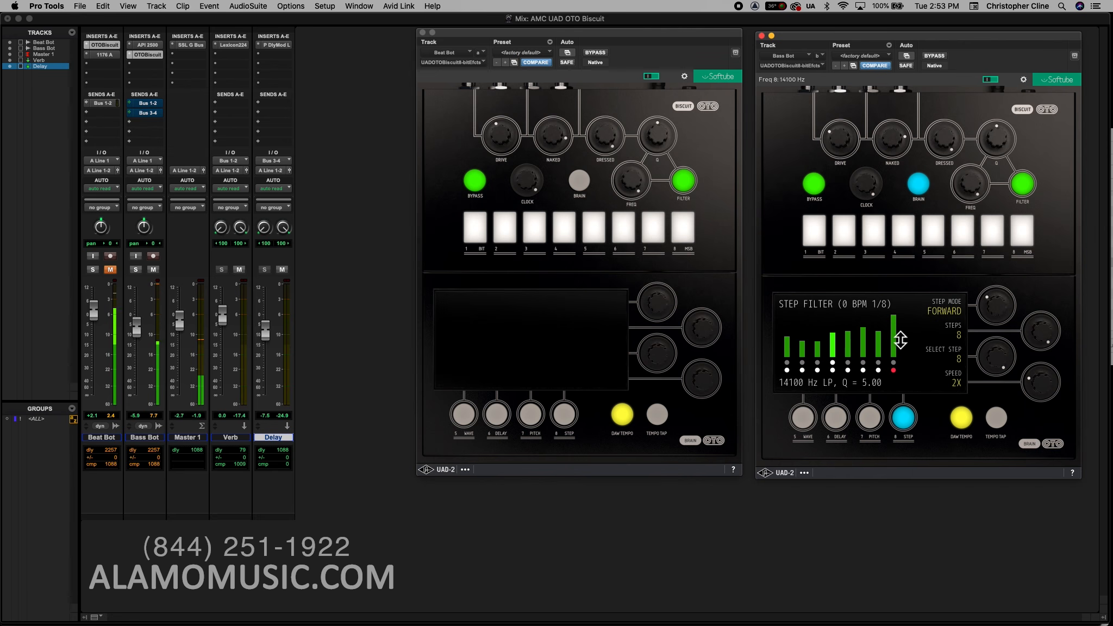
drag(897, 331, 898, 335)
drag(981, 185, 980, 256)
click(1024, 191)
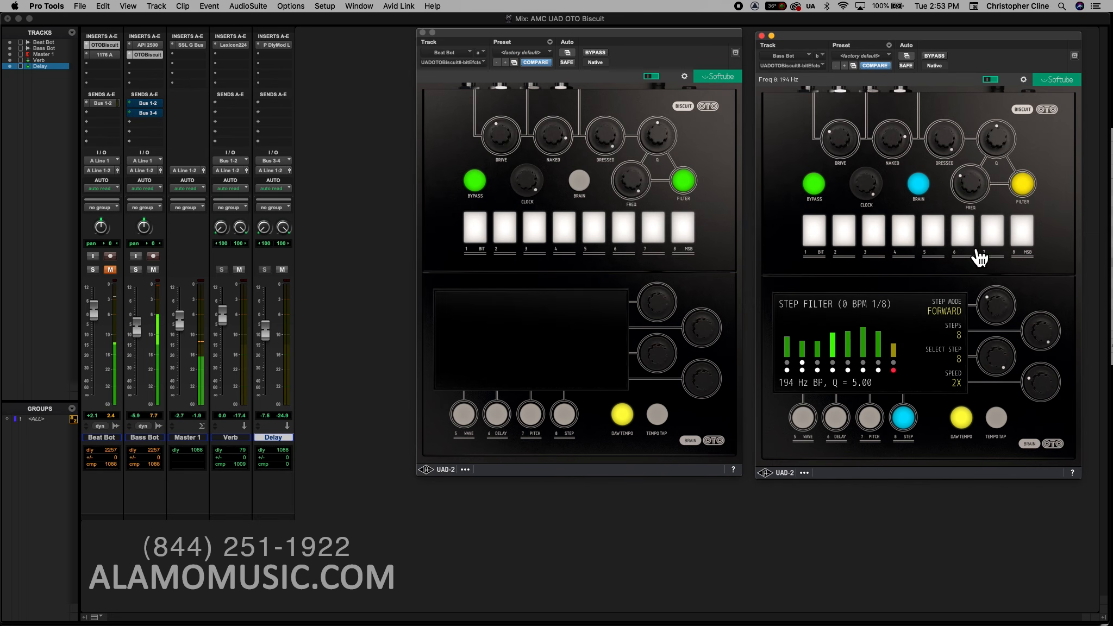
- Try Step Filter step 8 as high-pass at 4657 Hz, return its filter to low-pass, and turn the effect off
mouse_move(976, 194)
mouse_down()
mouse_move(976, 185)
mouse_move(976, 207)
mouse_move(977, 168)
mouse_move(974, 248)
mouse_move(976, 178)
mouse_up()
click(1025, 204)
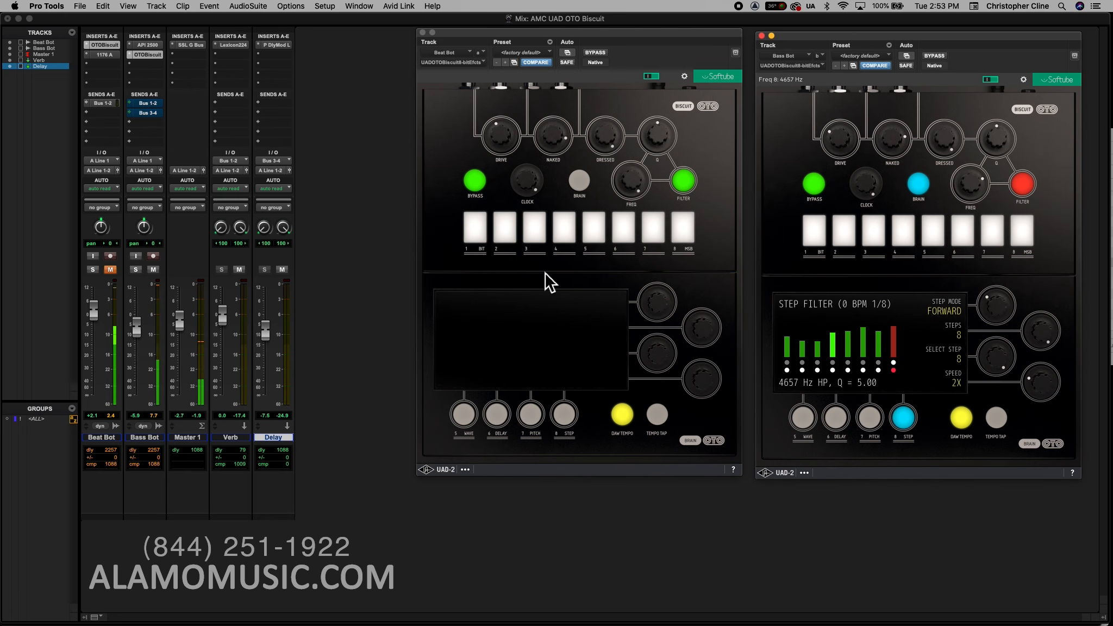
click(1023, 185)
click(914, 422)
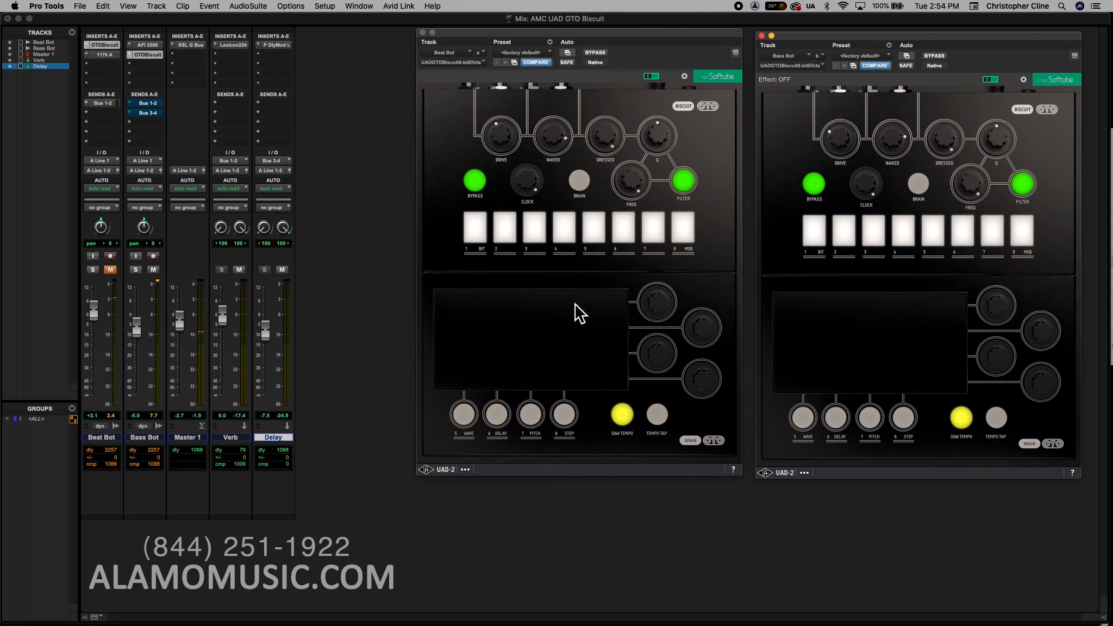
- Unmute the Beat Bot track, lower its Biscuit's clock to about 3448 Hz, adjust the filter frequency, and invert bit 1
click(110, 269)
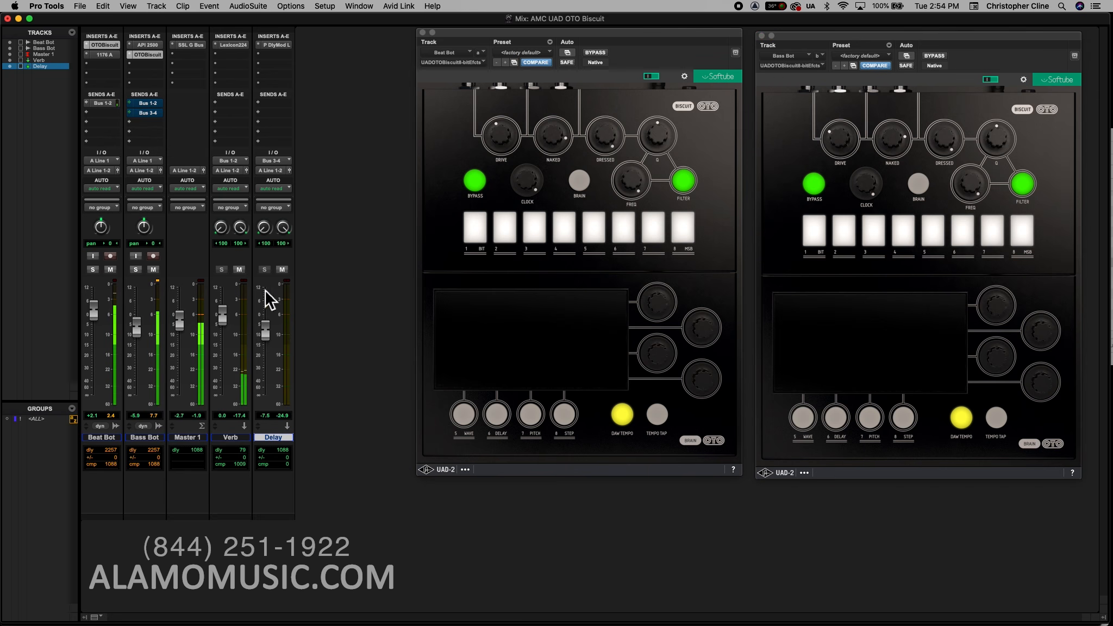
drag(529, 185, 526, 232)
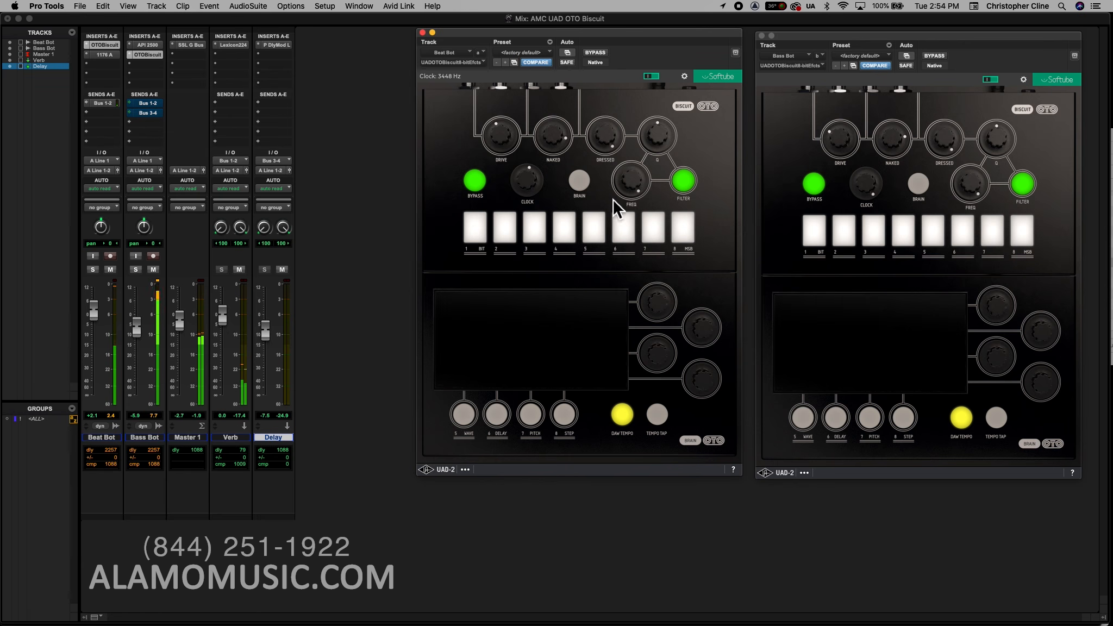
drag(619, 192, 623, 197)
click(475, 231)
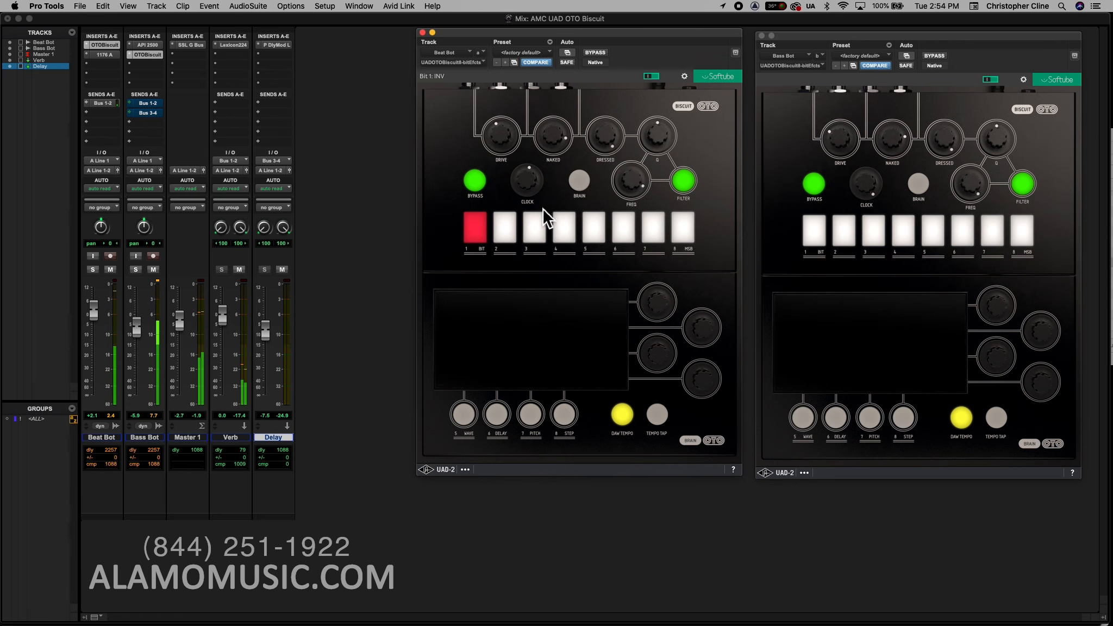
drag(532, 190, 535, 198)
- Adjust the Bass Bot Biscuit's clock, set Naked to 0.840, and raise the Bass Bot fader to -2.0 dB
drag(875, 181, 873, 219)
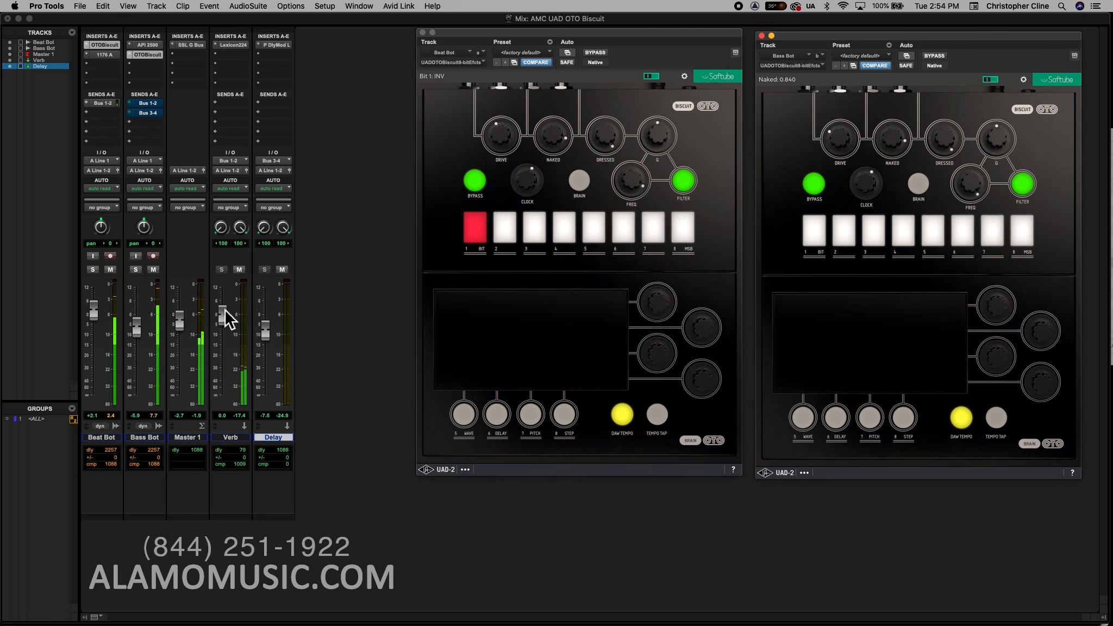
drag(138, 332, 138, 322)
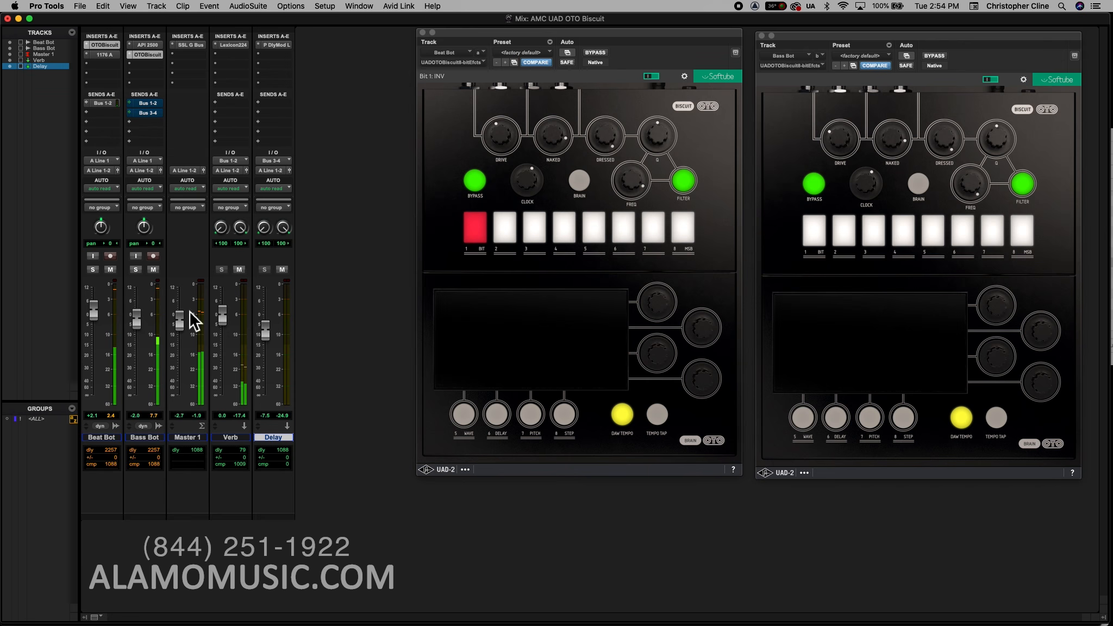
- Fine-tune the Beat Bot Biscuit's clock, set its filter frequency to 14100 Hz, and toggle the Delay effect, leaving it on
click(538, 191)
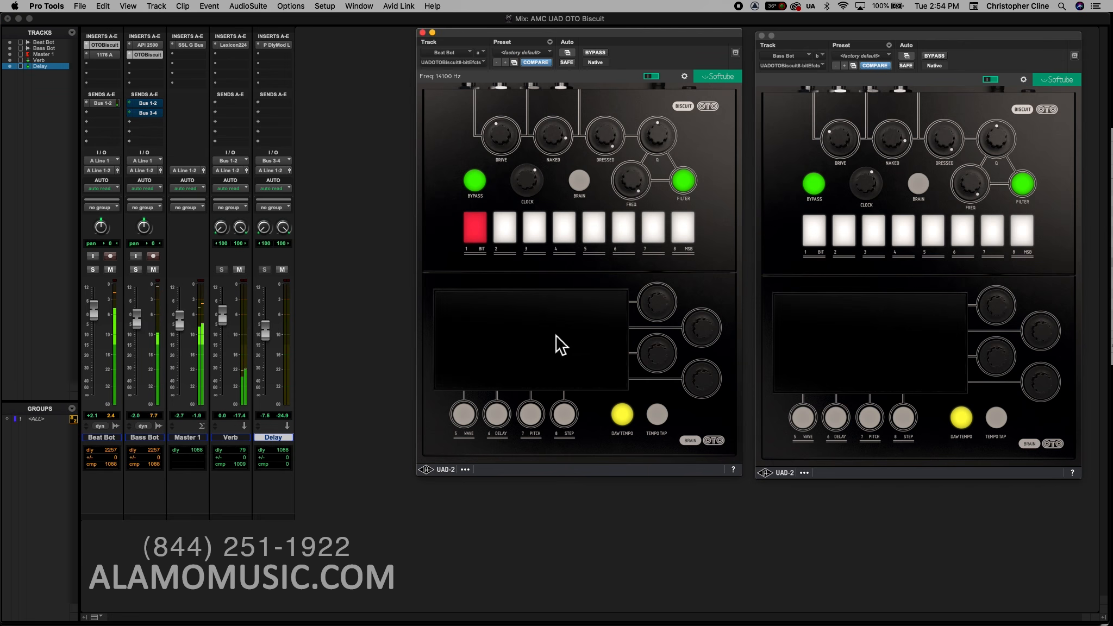
click(500, 415)
click(501, 417)
click(500, 415)
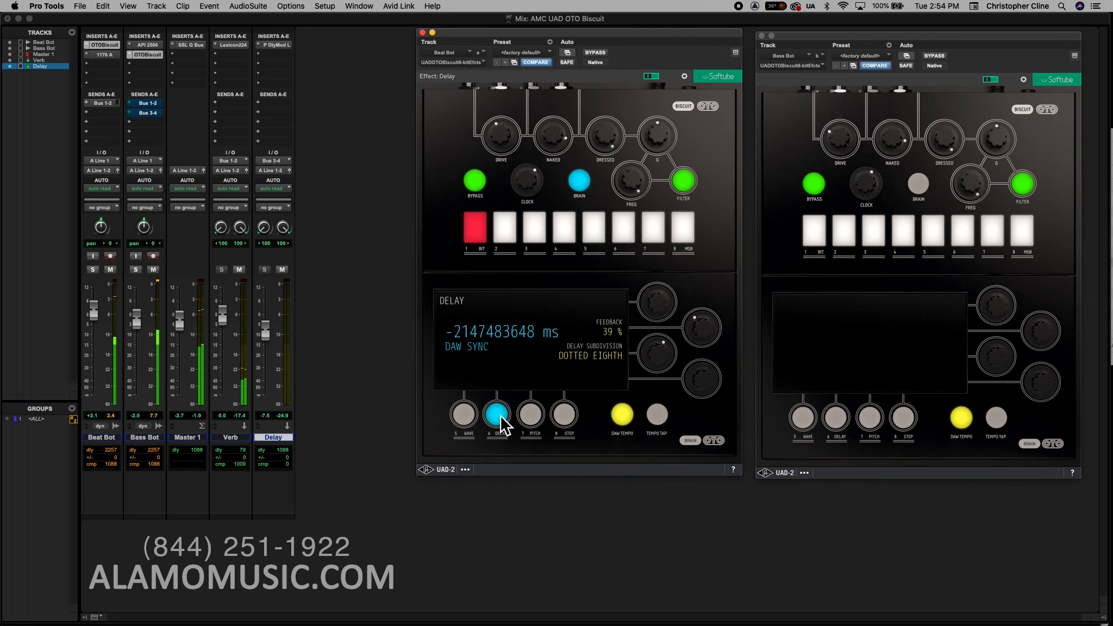
- Compare the Beat Bot Biscuit with and without its Delay effect, leaving the effect off
click(501, 417)
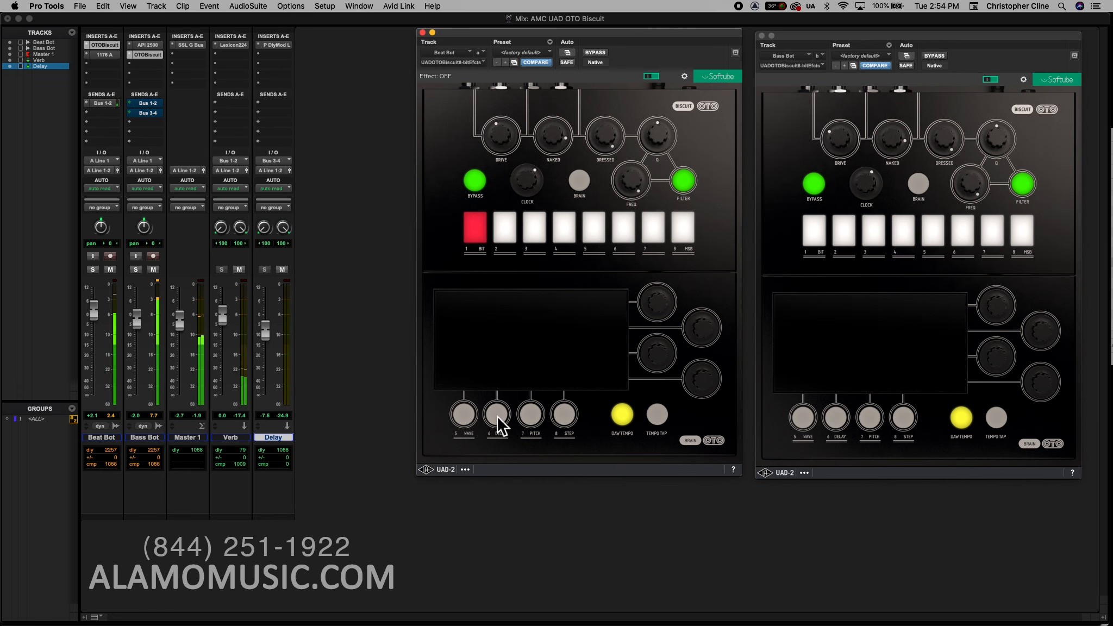
click(501, 417)
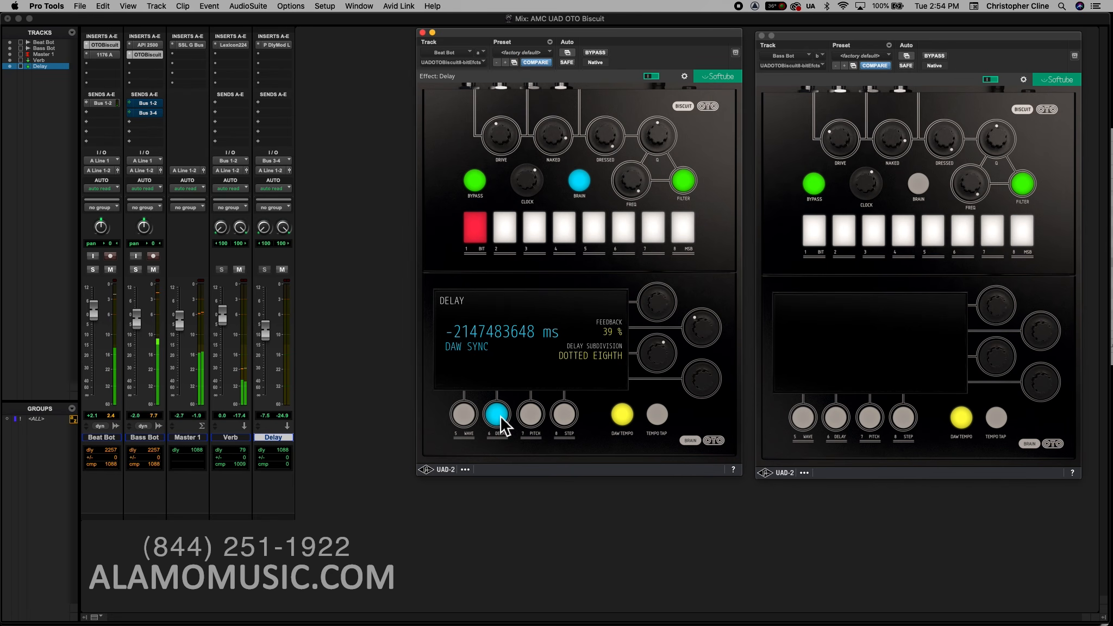
click(500, 416)
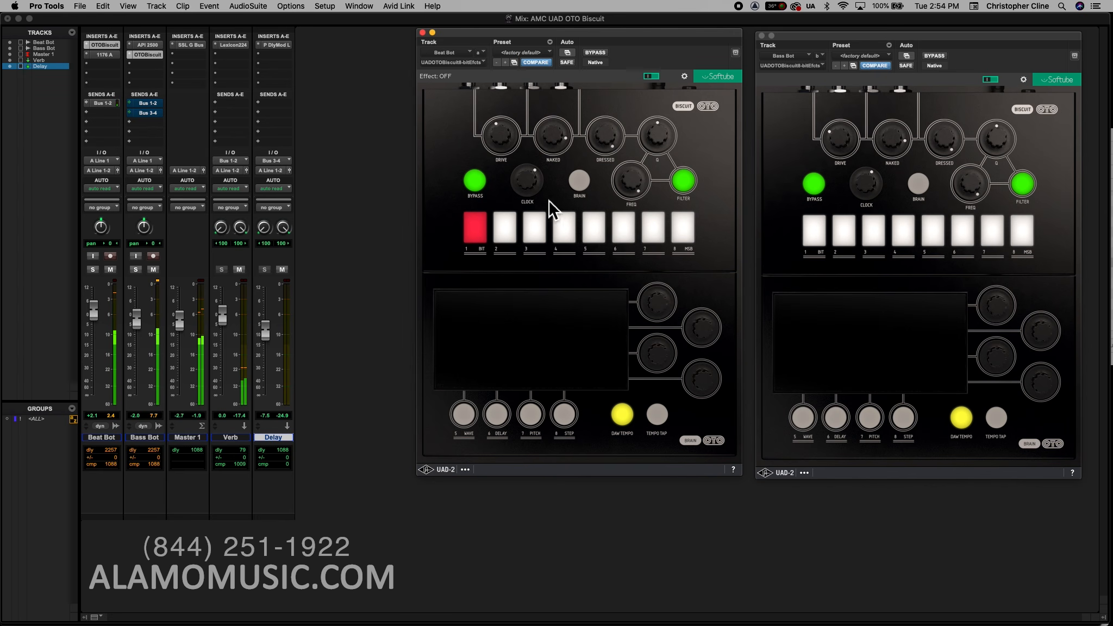
- Adjust the Beat Bot Biscuit's drive, bring its clock to about 6669 Hz, invert bit 4, and briefly audition the Delay effect
drag(532, 176, 529, 169)
drag(499, 135, 504, 124)
drag(527, 179, 529, 208)
click(560, 222)
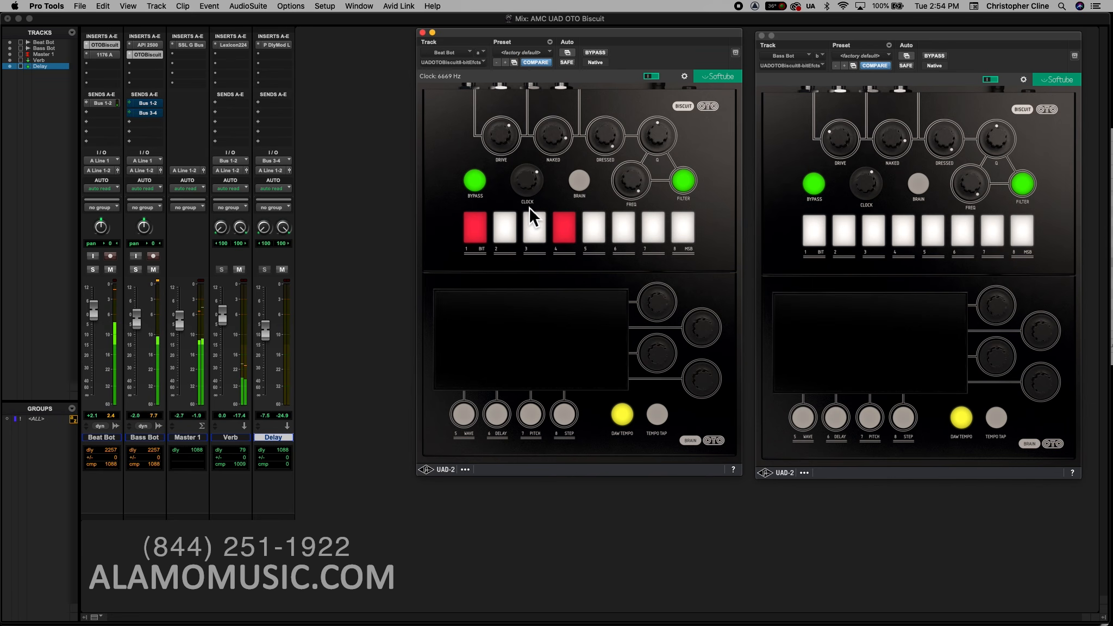
click(496, 415)
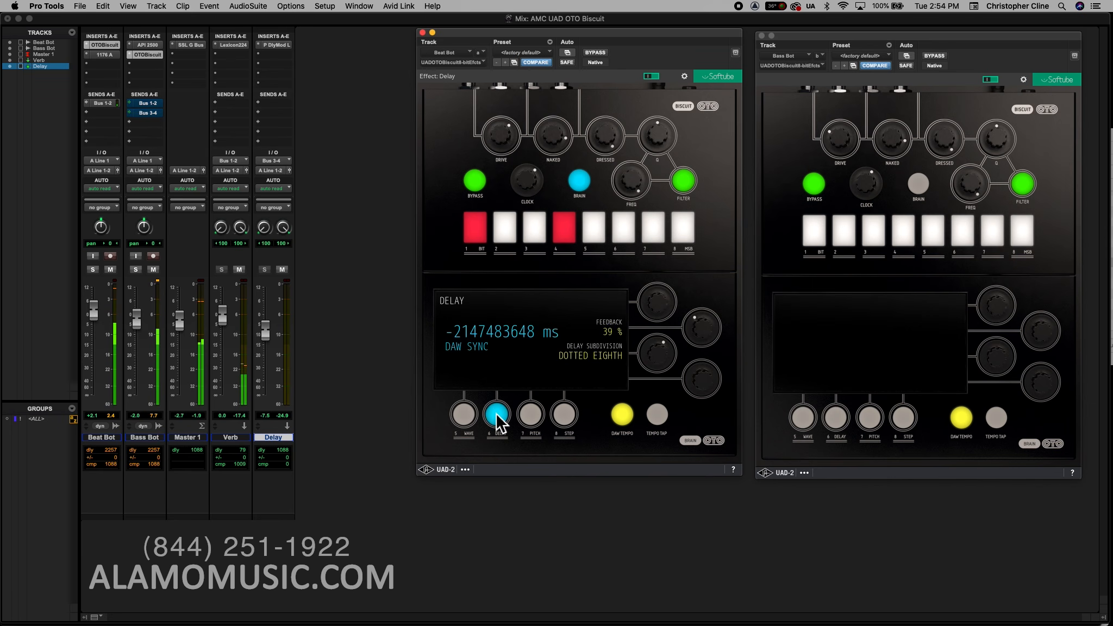
click(496, 414)
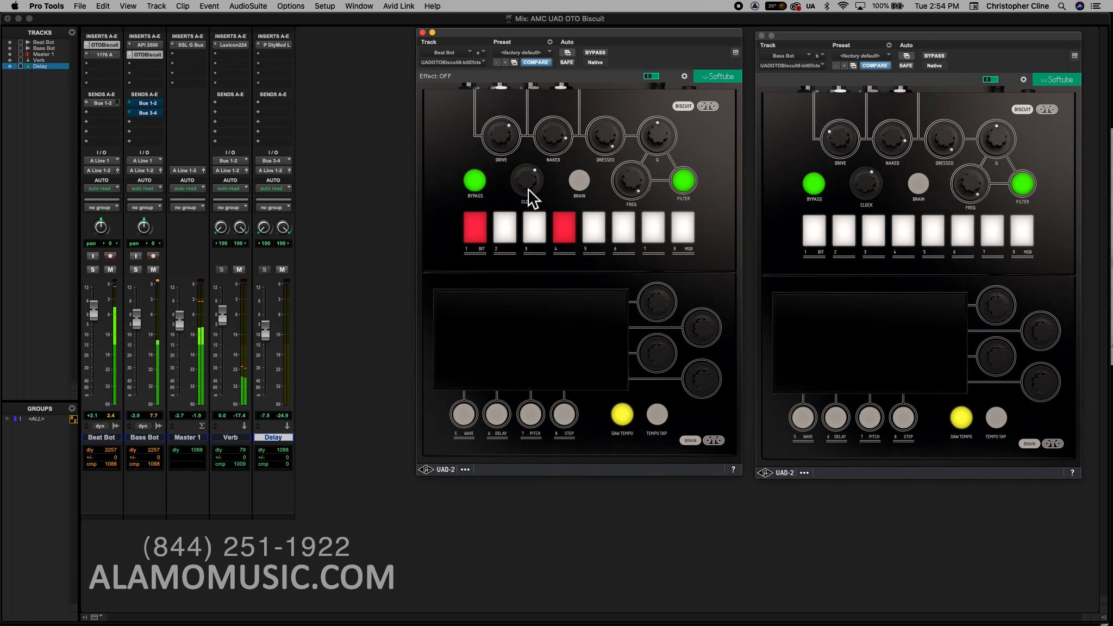
- Turn bit 1 off and return bit 4 to normal on the Beat Bot Biscuit, readjusting its clock and Naked level
drag(529, 173, 532, 156)
click(478, 232)
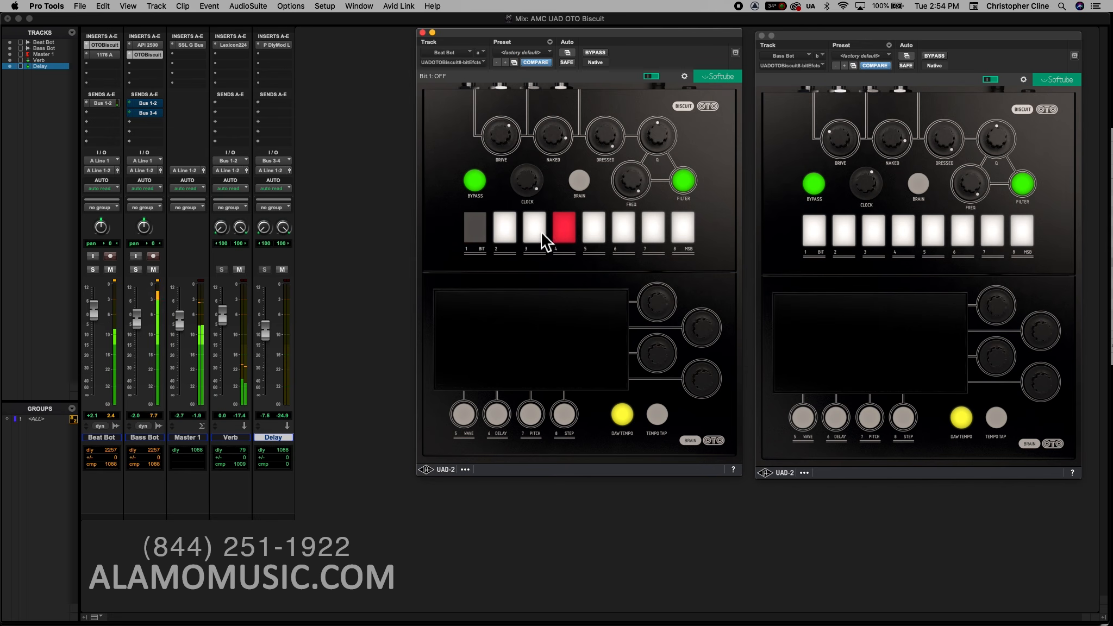
click(568, 231)
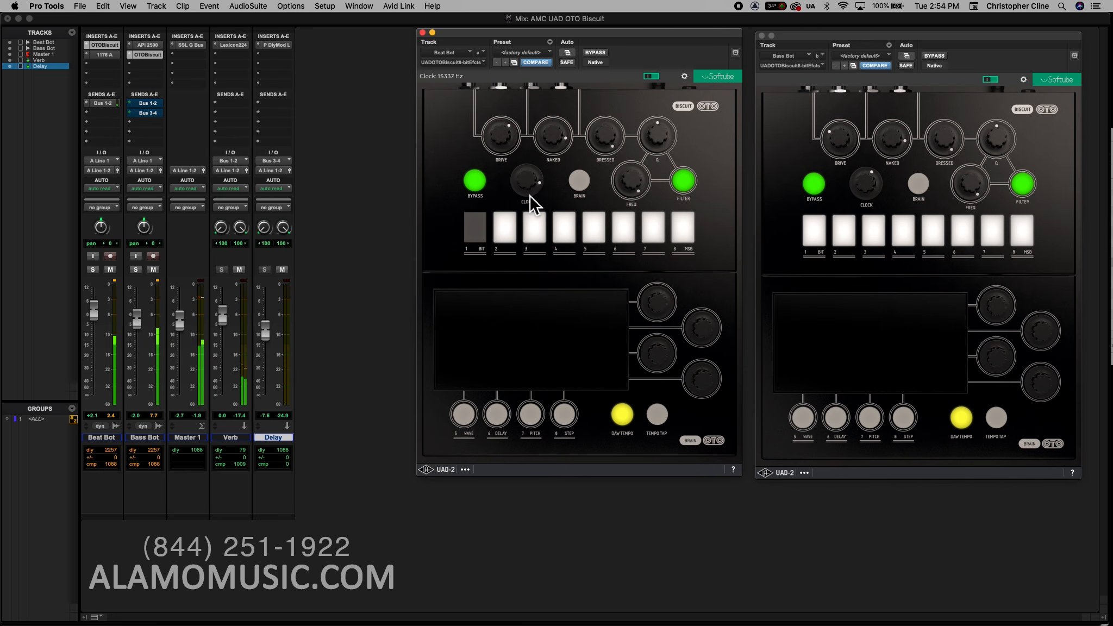
drag(530, 195, 529, 201)
drag(560, 141, 558, 158)
- Enable the Beat Bot Biscuit's Step Filter, lower the frequencies of steps 1 to 4 with step 4 at 796 Hz, and raise the clock
click(566, 416)
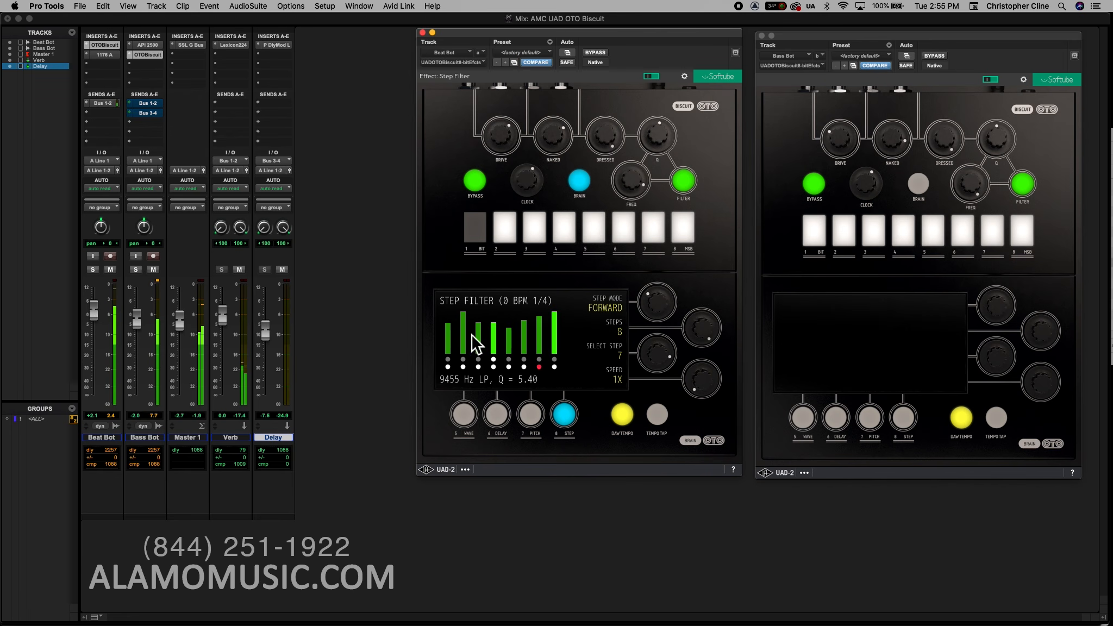
mouse_move(463, 332)
mouse_down()
mouse_move(446, 358)
mouse_move(496, 358)
mouse_up()
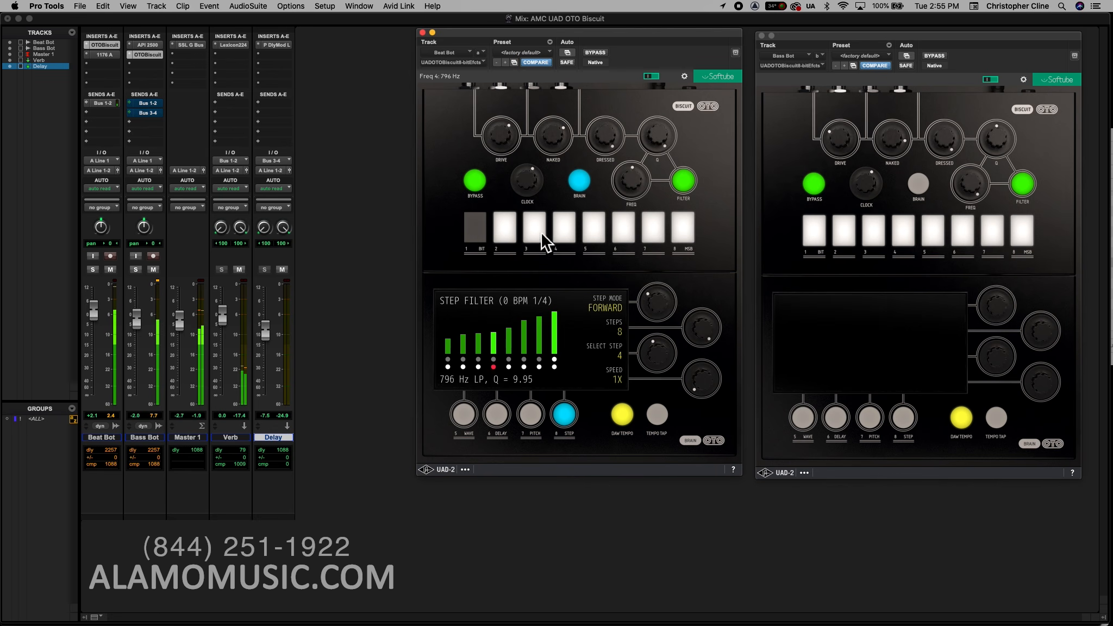
drag(533, 164, 534, 146)
- Set the Bass Bot Biscuit's clock to 8476 Hz and enable the Delay effect on both the Bass Bot and Beat Bot Biscuits
mouse_move(868, 187)
mouse_down()
mouse_move(876, 163)
mouse_move(862, 206)
mouse_move(875, 180)
mouse_up()
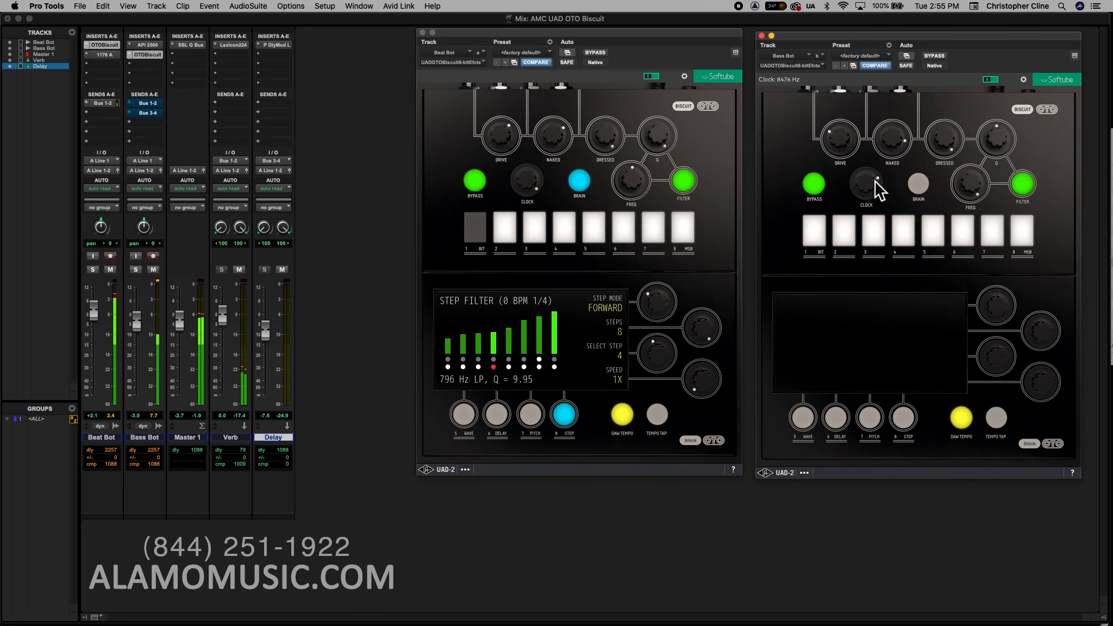
click(836, 417)
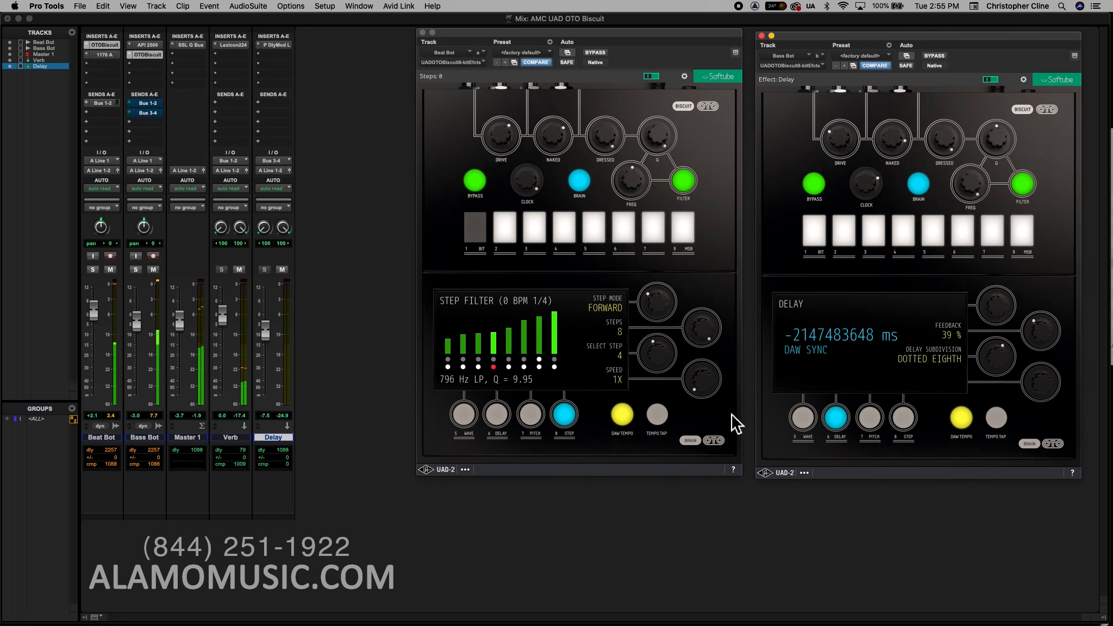
click(499, 416)
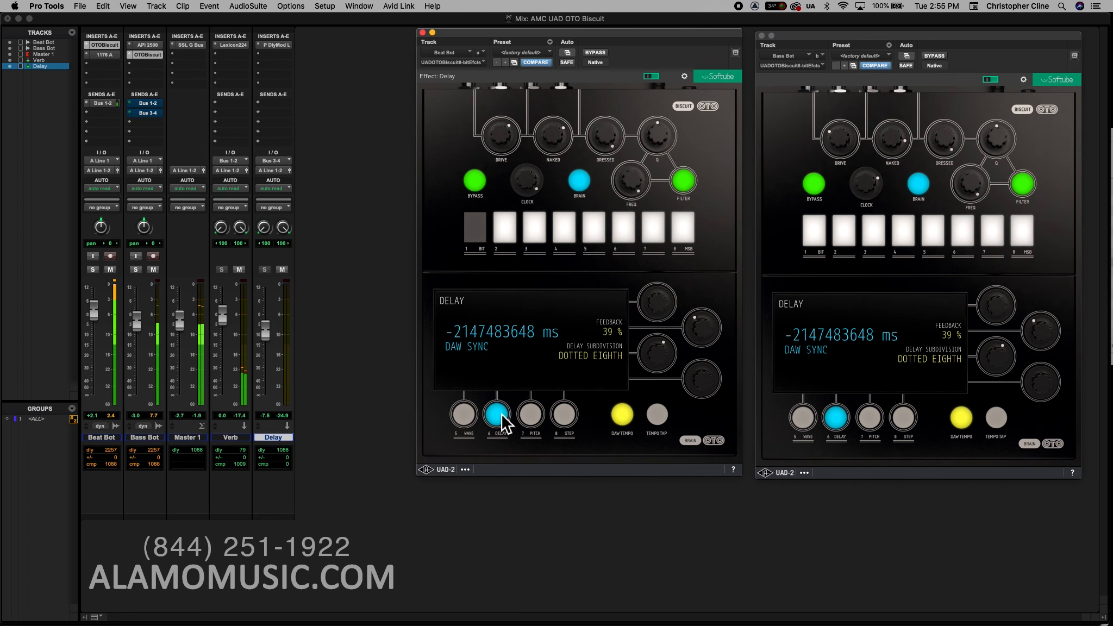